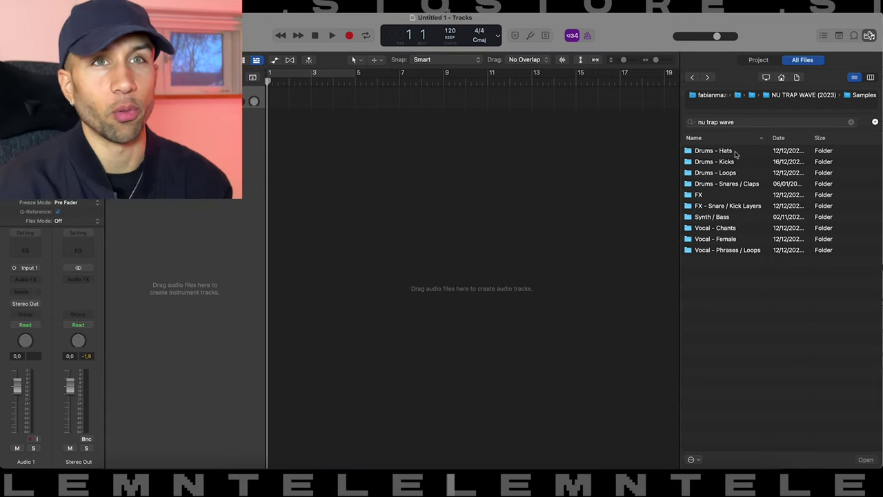
Audition the first four Drums - Hats loops, starting with Hat Loop 01 - Slow Biggie.
double_click(717, 150)
click(736, 151)
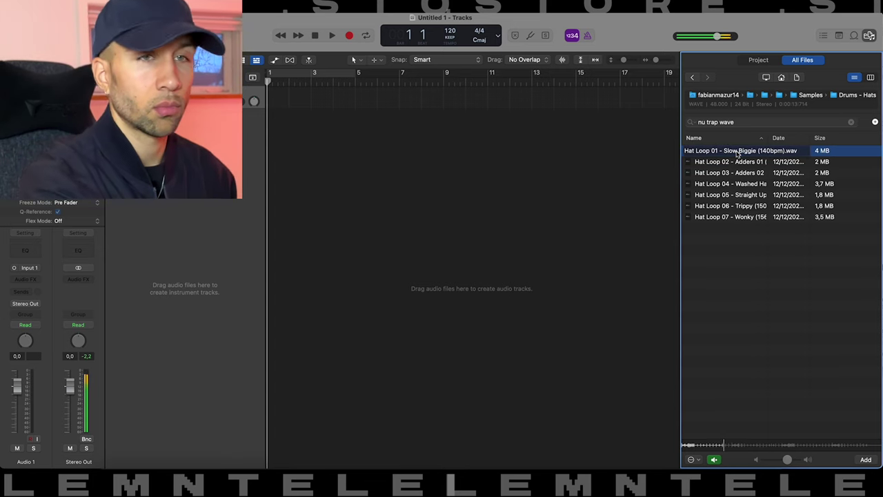
key(Down)
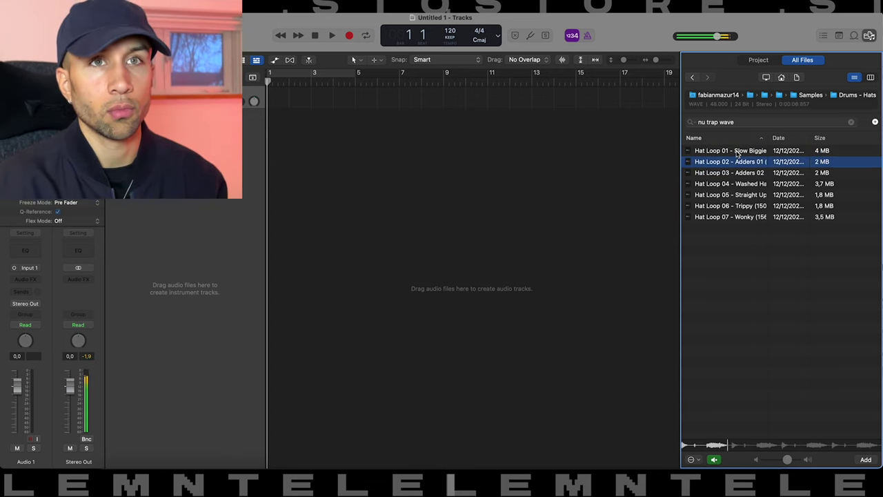
key(Down)
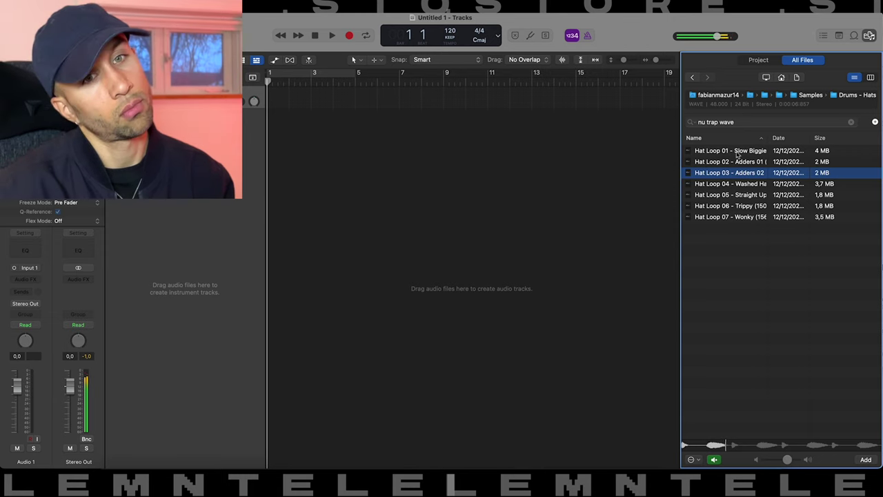
key(Down)
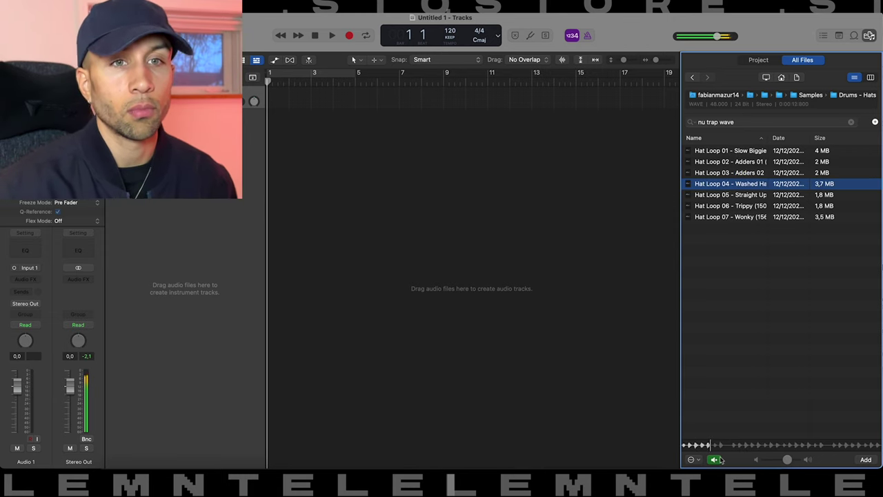
Move into Drums - Kicks, preview several kick samples, then stop the preview.
key(Left)
key(Down)
key(Right)
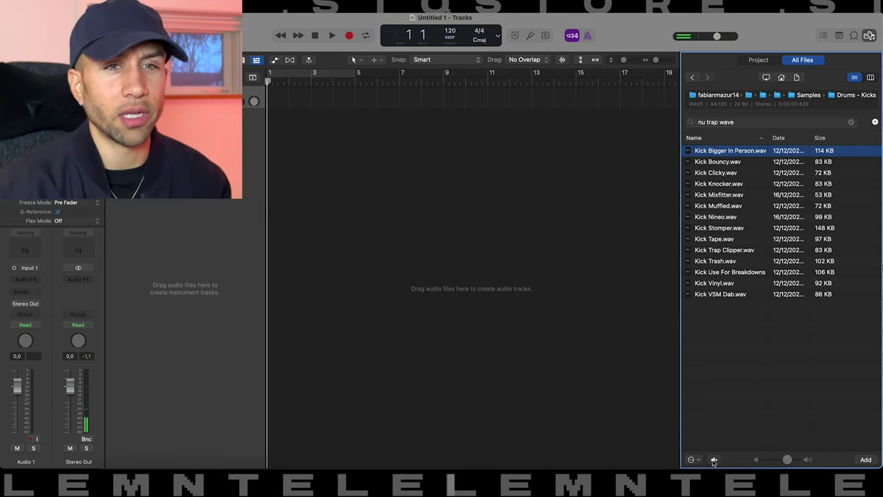
click(714, 459)
key(Down)
key(Down)
key(Down)
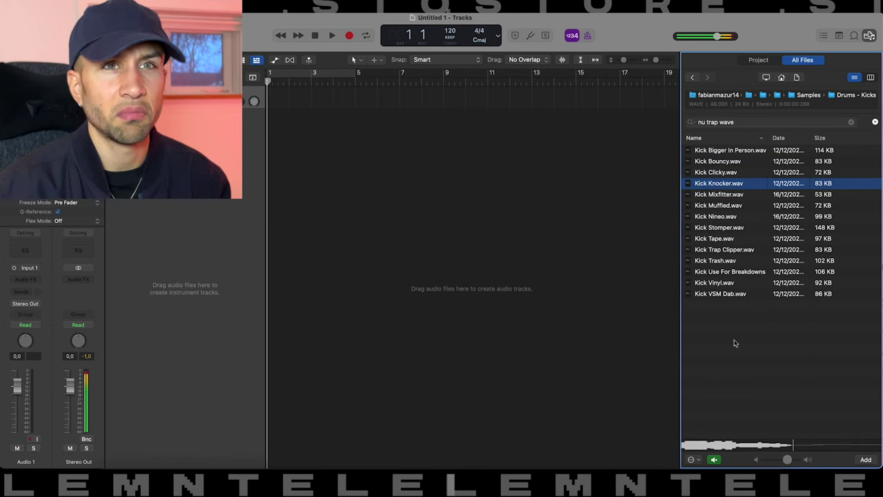
key(Down)
key(Down)
key(Down)
key(Down)
key(Down)
key(Down)
key(Down)
key(Down)
key(Down)
key(Down)
click(719, 457)
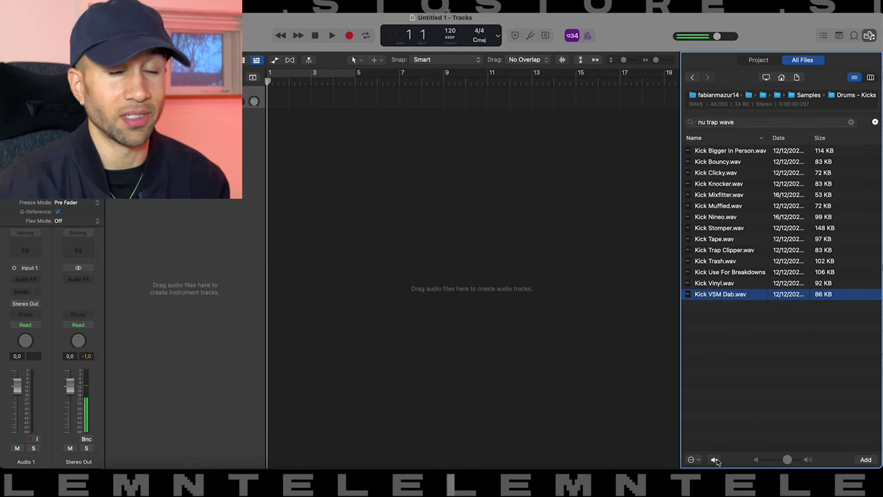
In Drums - Loops, widen the Name column and preview Breakbeat 01, 02, Noise Adder and Build Up - Festival.
key(Left)
double_click(728, 174)
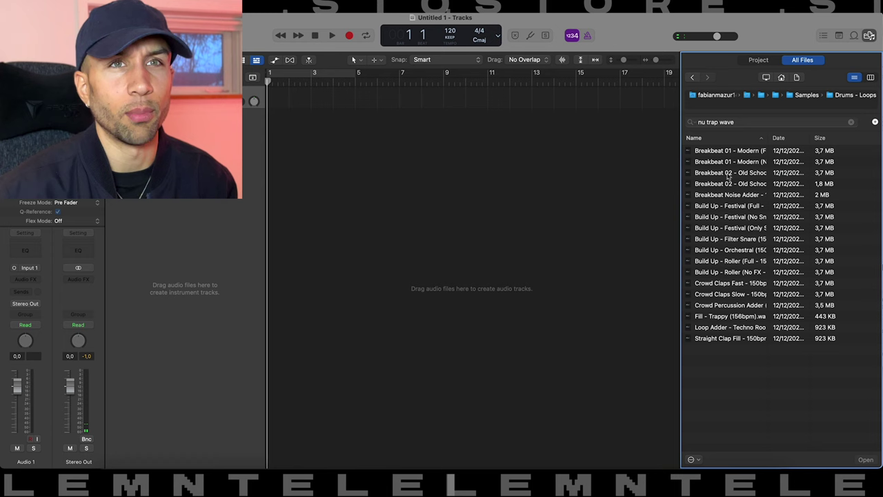
double_click(770, 140)
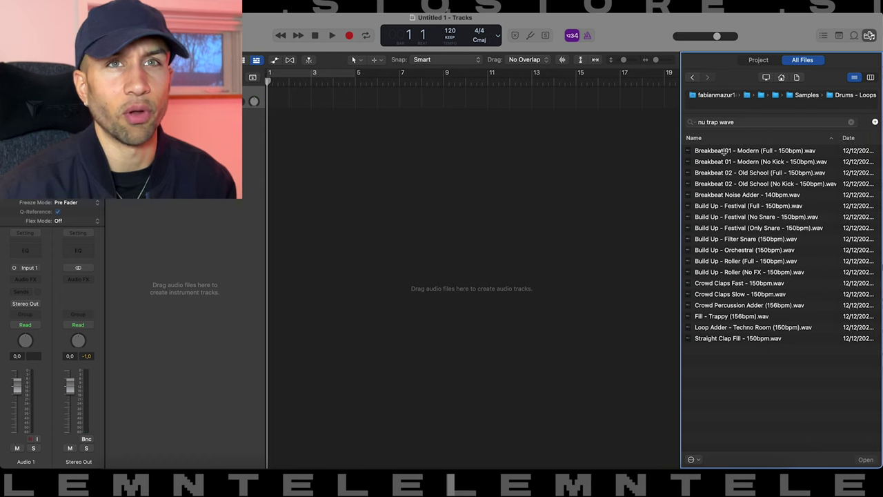
click(716, 155)
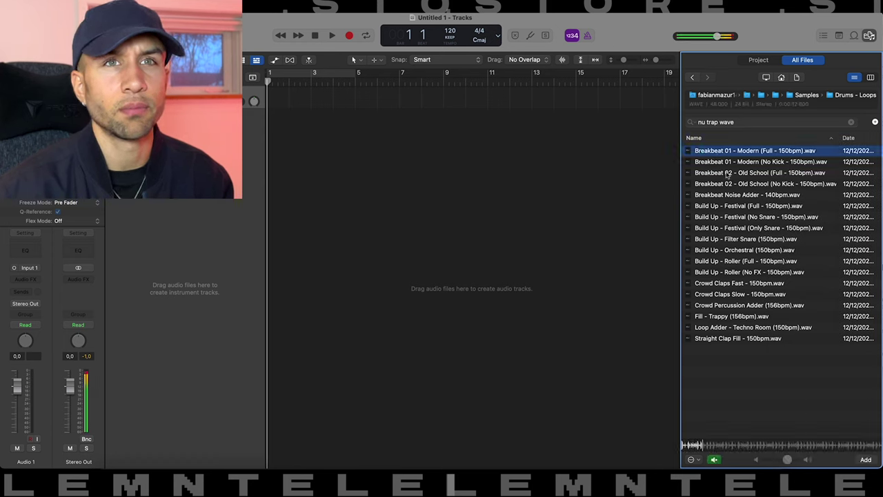
click(728, 174)
click(740, 197)
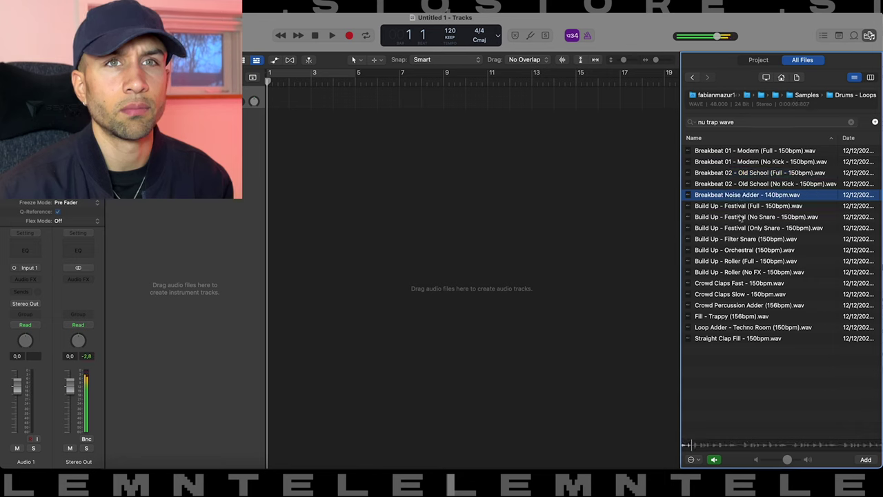
click(742, 206)
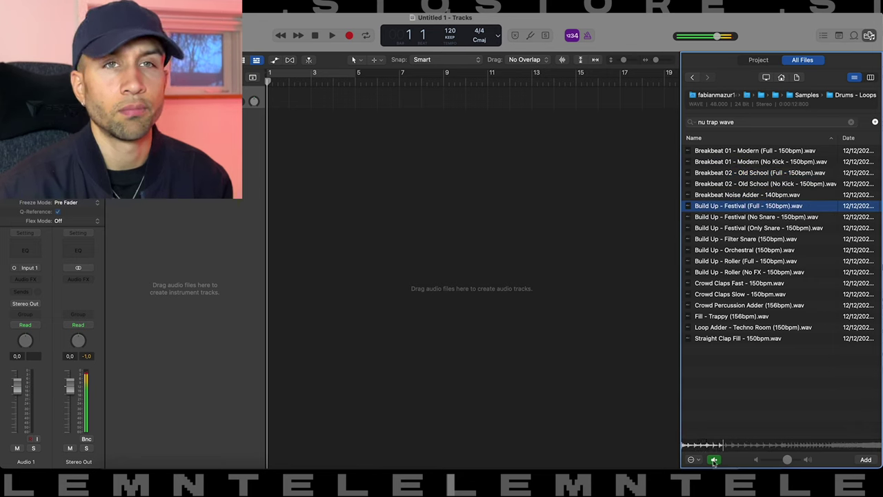
click(714, 460)
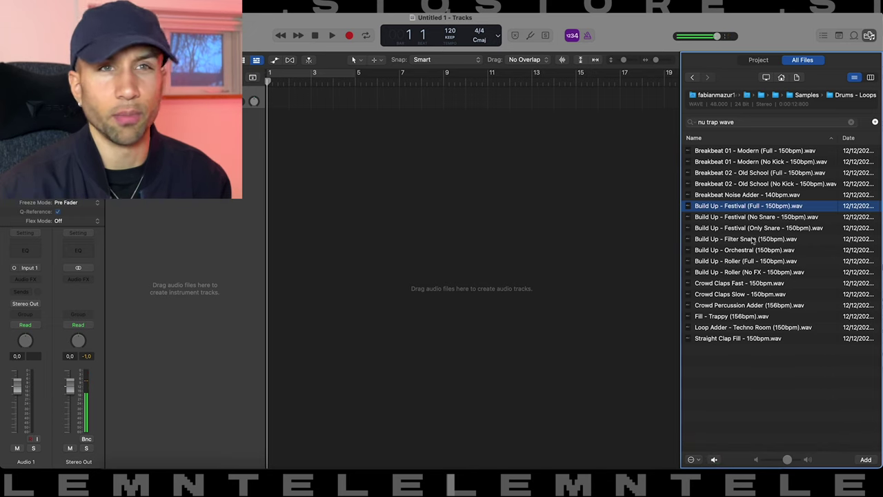
Preview Build Up - Filter Snare, Crowd Claps Fast and Slow, and Crowd Percussion Adder.
click(753, 240)
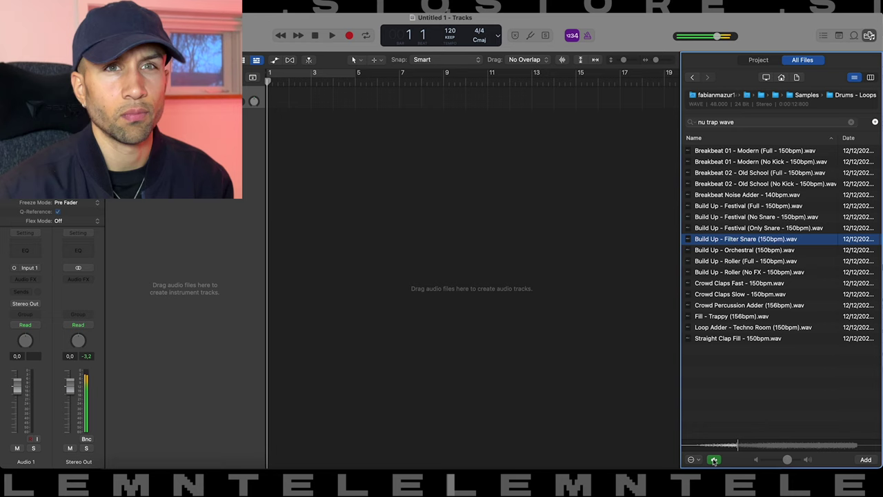
click(714, 460)
key(Down)
key(Down)
key(Down)
key(Down)
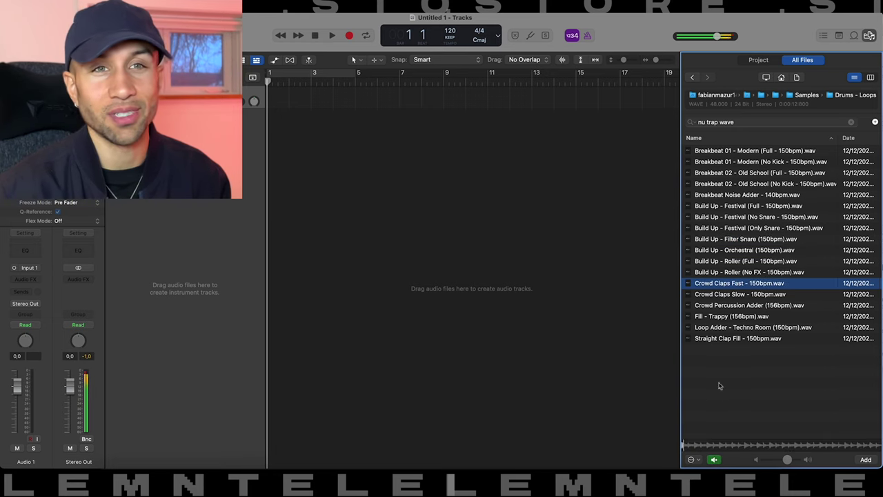
key(Down)
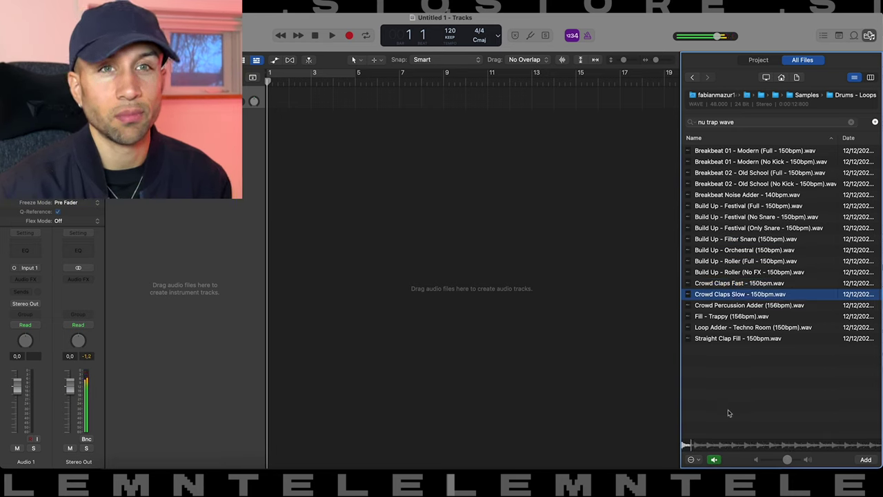
key(Down)
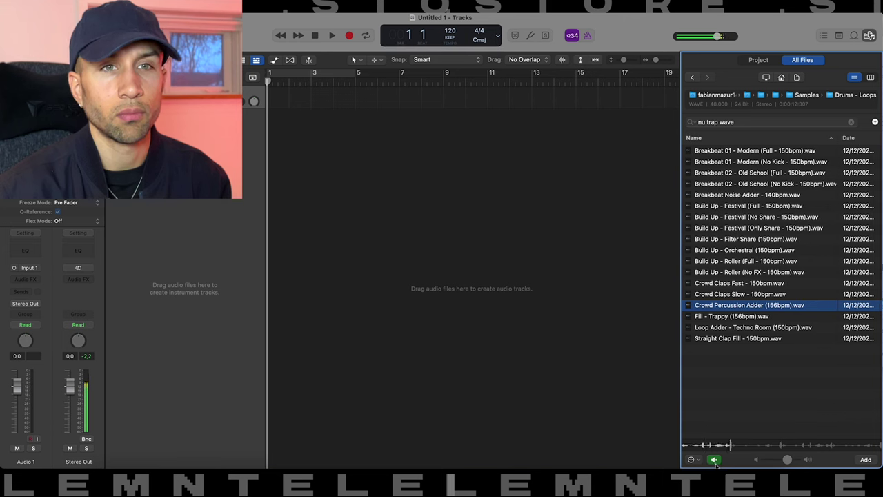
click(714, 459)
Hear Loop Adder - Techno Room, then move into the Drums - Snares / Claps folder.
click(743, 328)
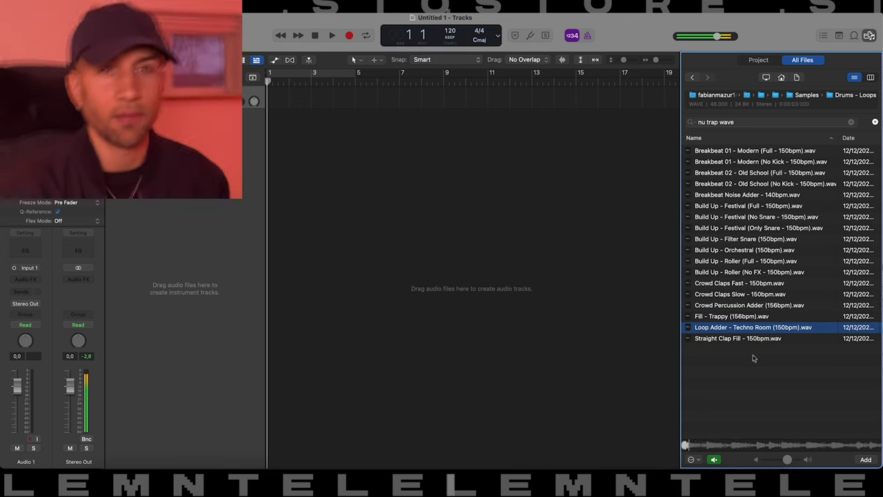
click(714, 460)
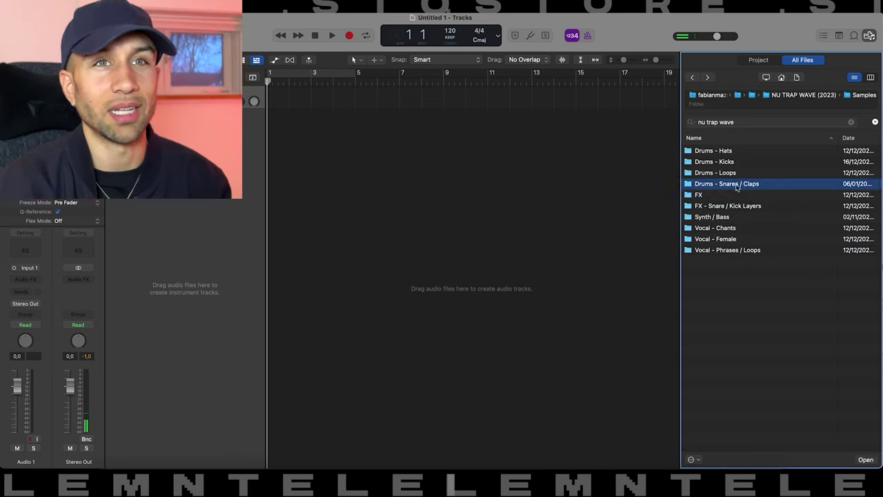
double_click(736, 185)
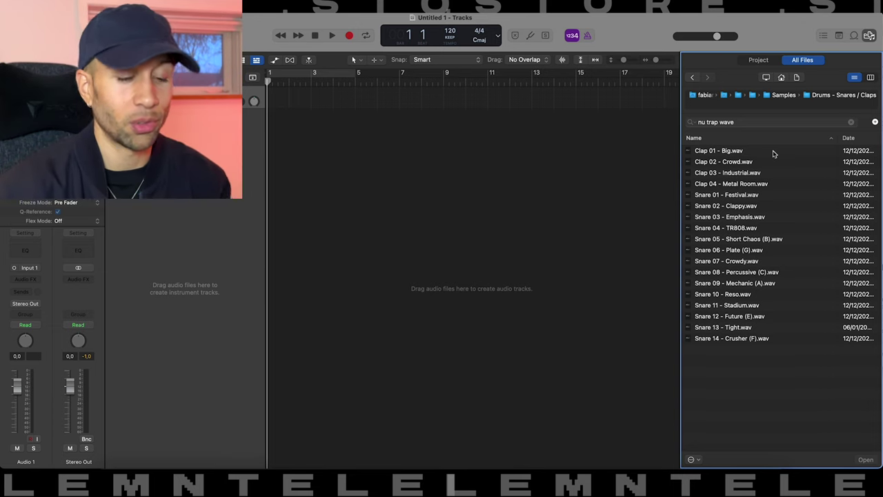
Preview Clap 01 - Big, then step down through the claps and snares to Snare 07 - Crowdy.
click(773, 153)
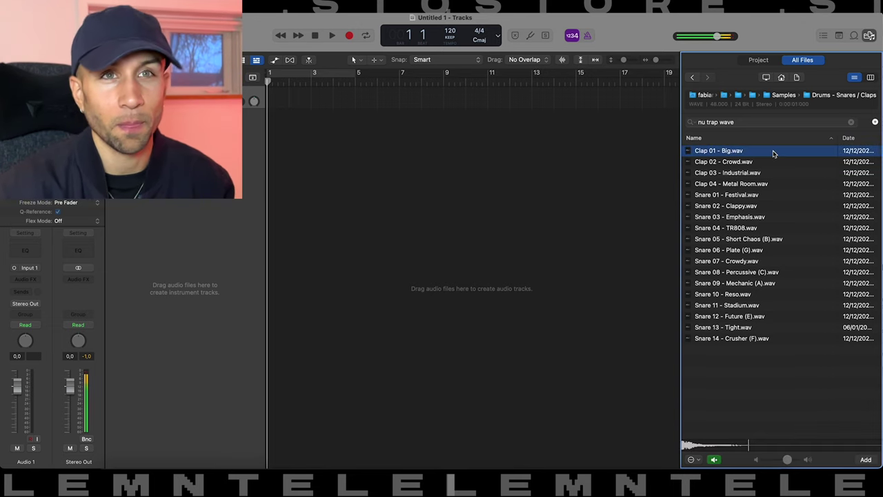
key(Down)
key(Down)
key(Down)
key(Down)
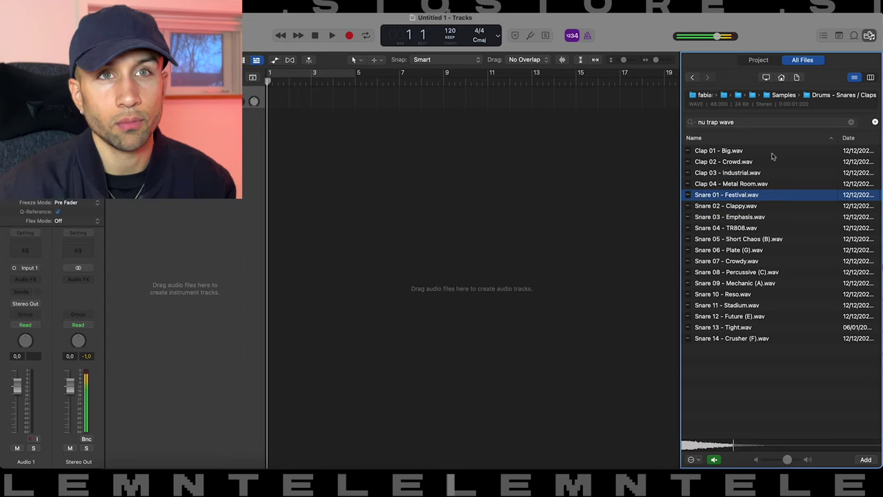
key(Down)
key(Down)
key(Down)
key(Down)
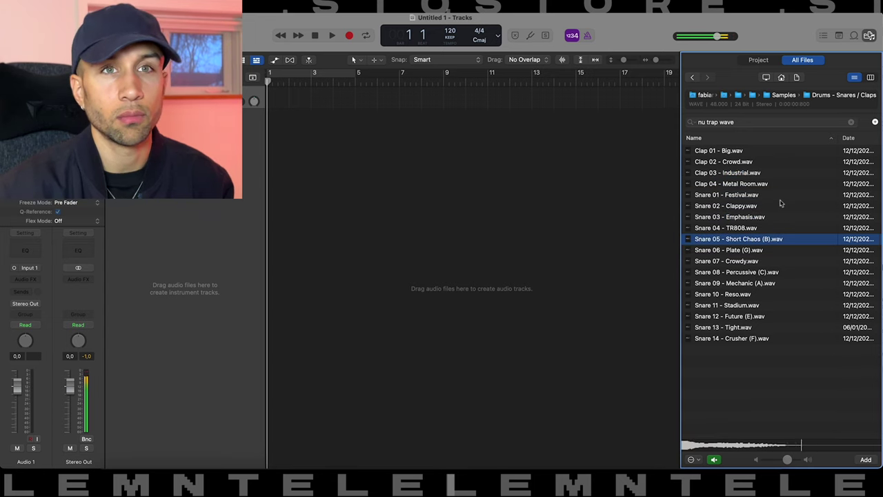
key(Down)
key(Down)
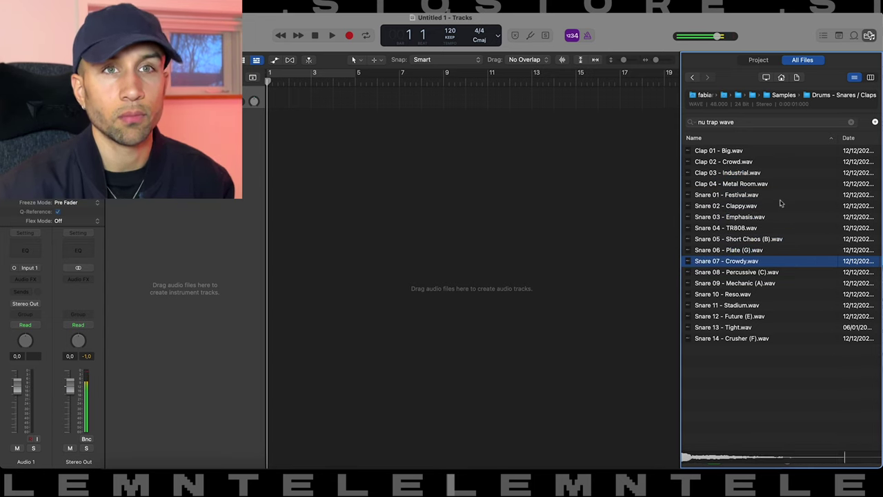
key(Down)
key(Down)
key(Down)
key(Down)
key(Down)
key(Down)
key(Down)
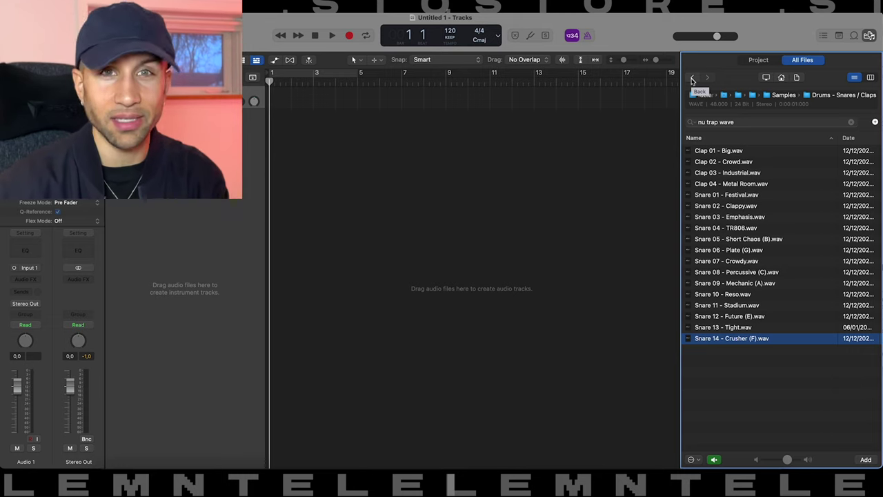
Add a kick sample from Drums - Kicks as a new track.
click(693, 78)
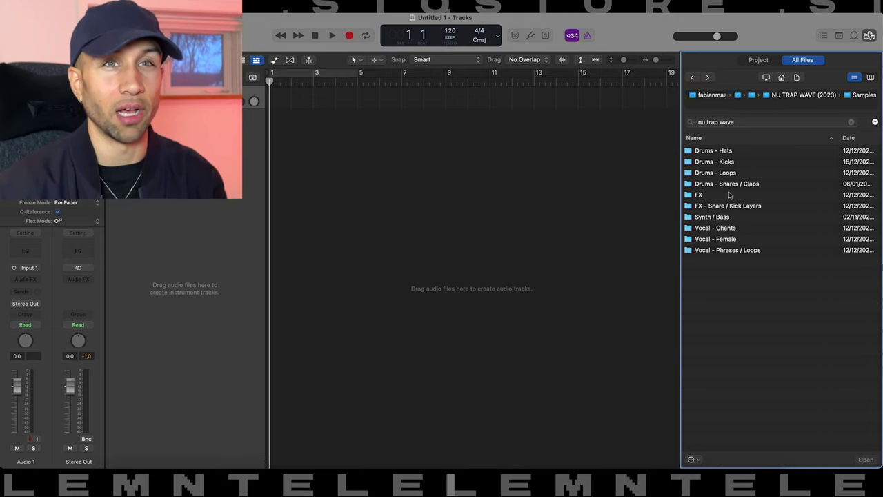
double_click(714, 161)
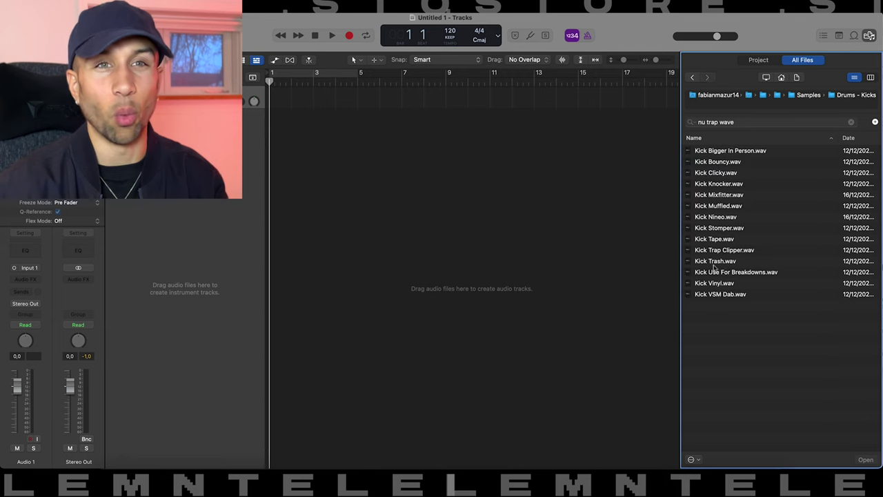
drag(714, 263, 449, 157)
Add Snare 04 - TR808 on a new track, then go into the FX samples folder.
click(693, 77)
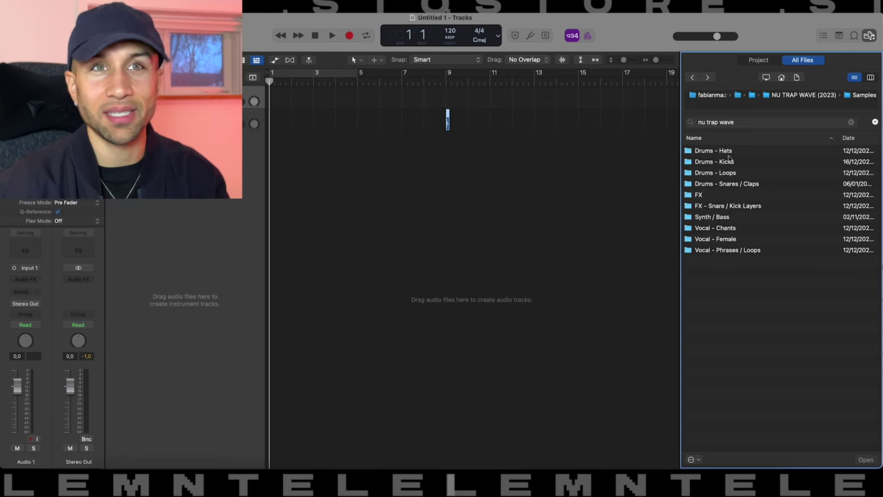
double_click(720, 185)
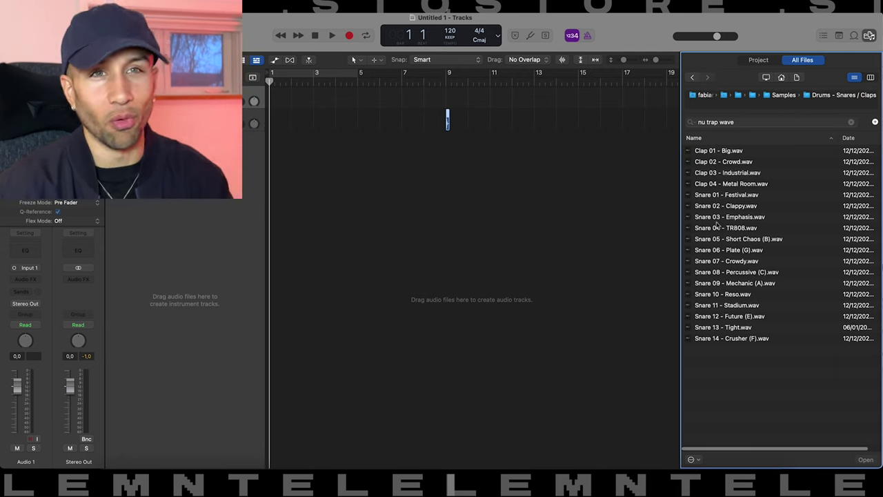
drag(717, 227, 457, 169)
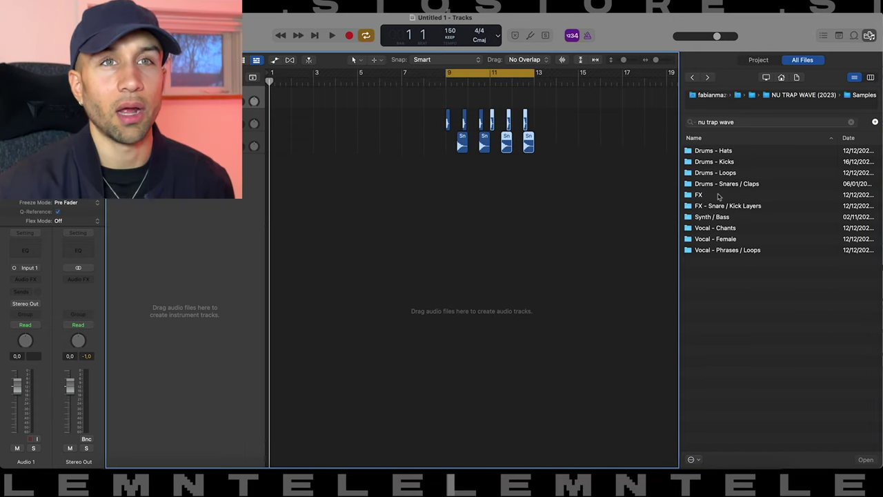
double_click(722, 194)
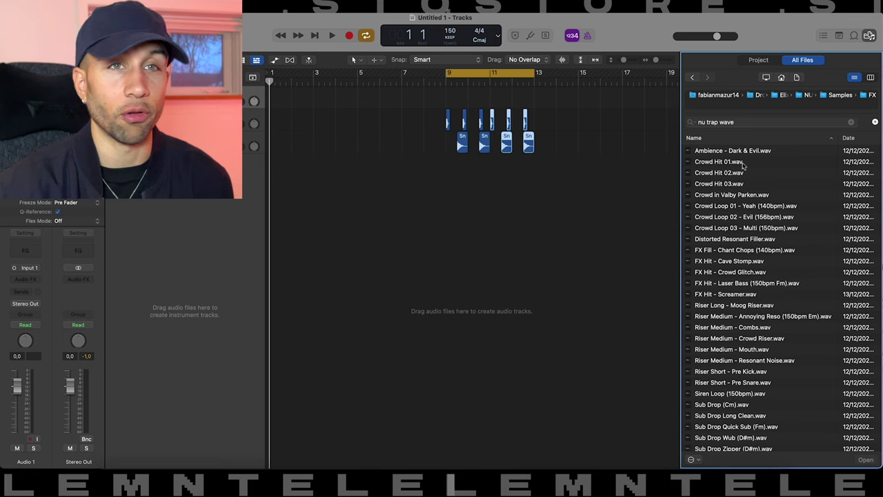
Preview Crowd Hit 01 and the following crowd and FX hit samples, then enter FX - Snare / Kick Layers.
click(742, 163)
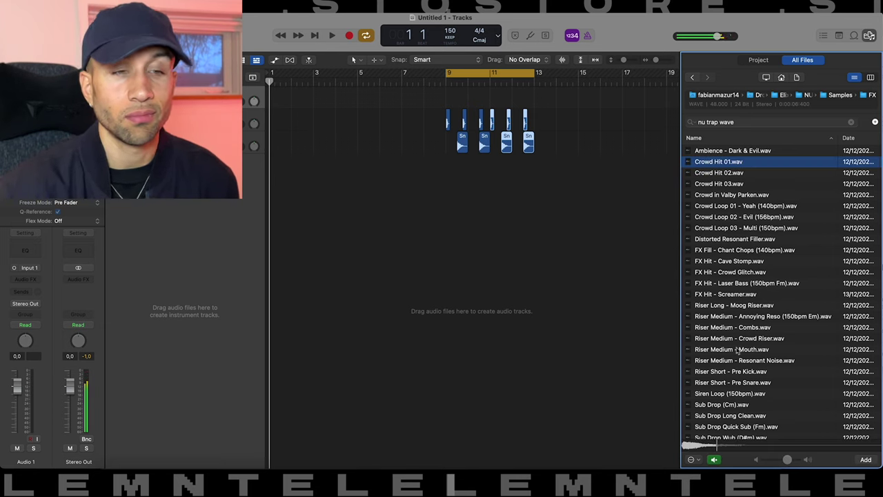
key(Down)
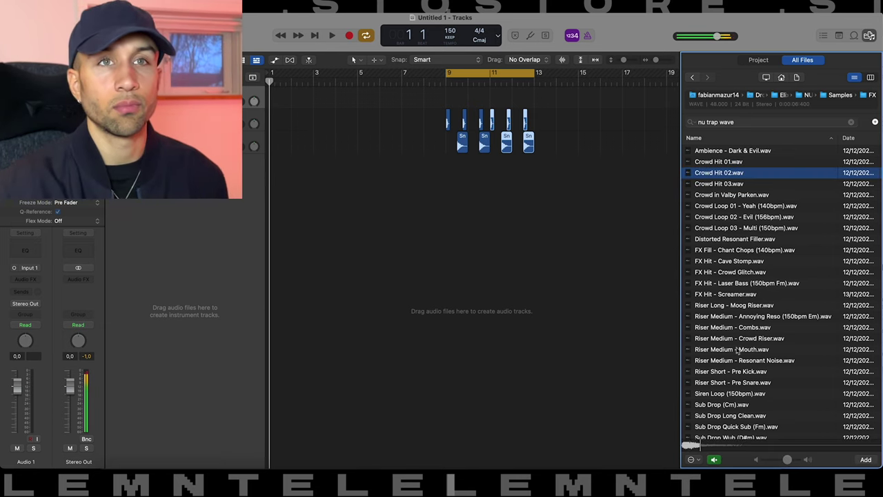
key(Down)
key(Down)
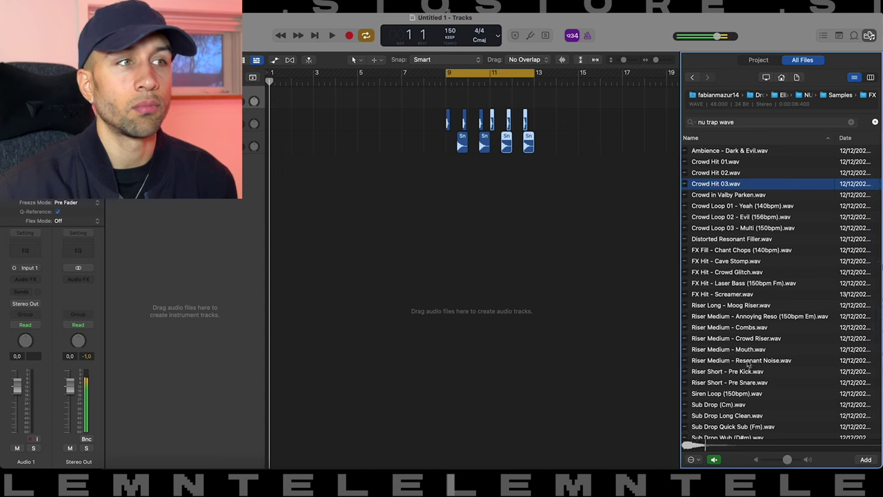
key(Down)
key(Down)
key(Down)
key(Down)
key(Down)
scroll(748, 364, down, 1)
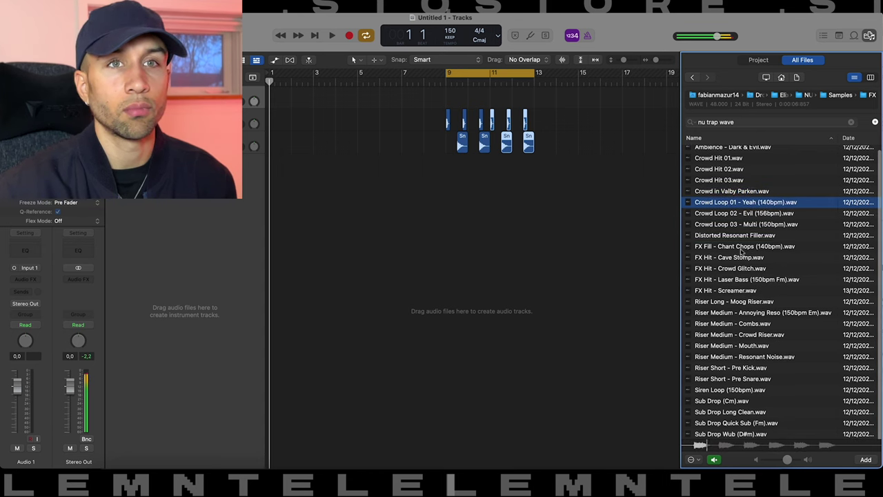
key(Down)
key(Down)
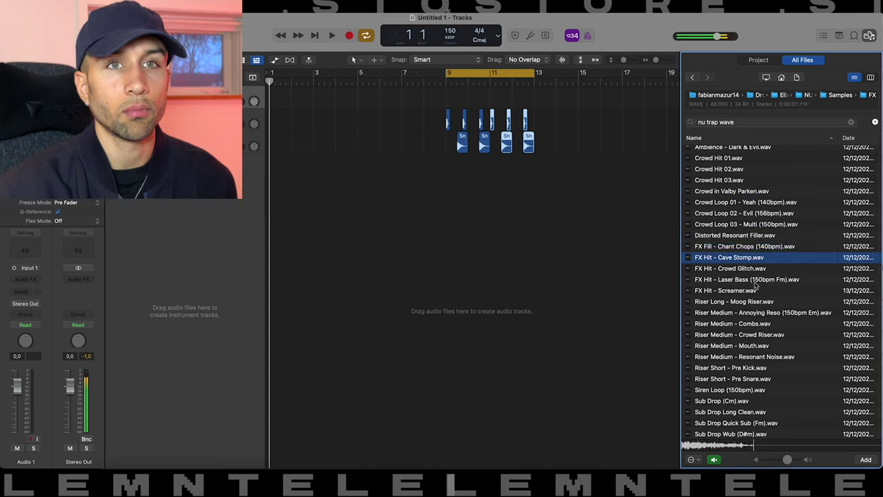
key(Down)
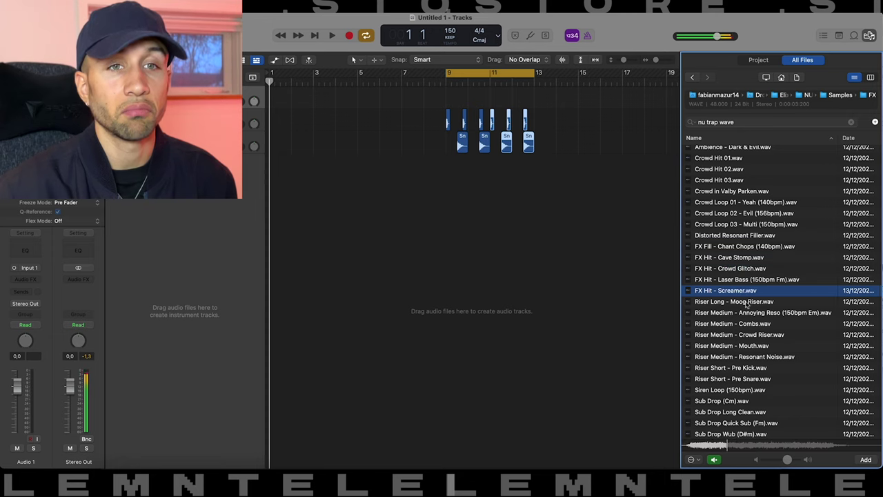
key(Left)
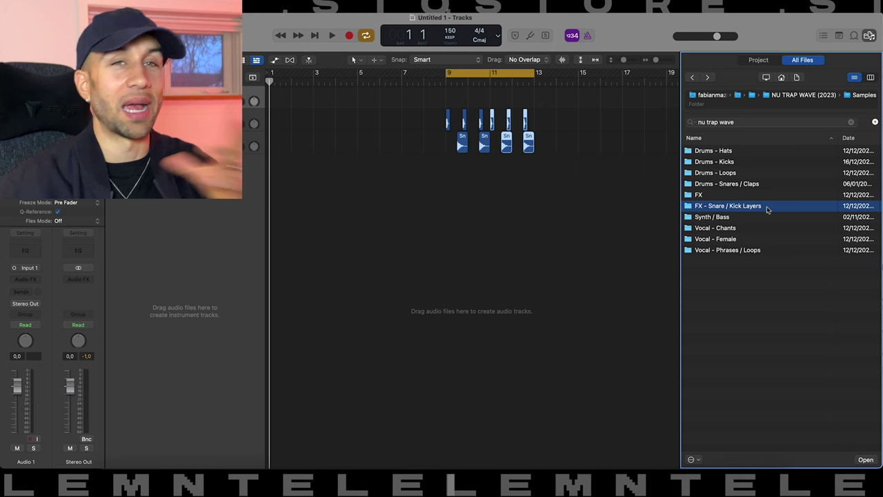
key(Right)
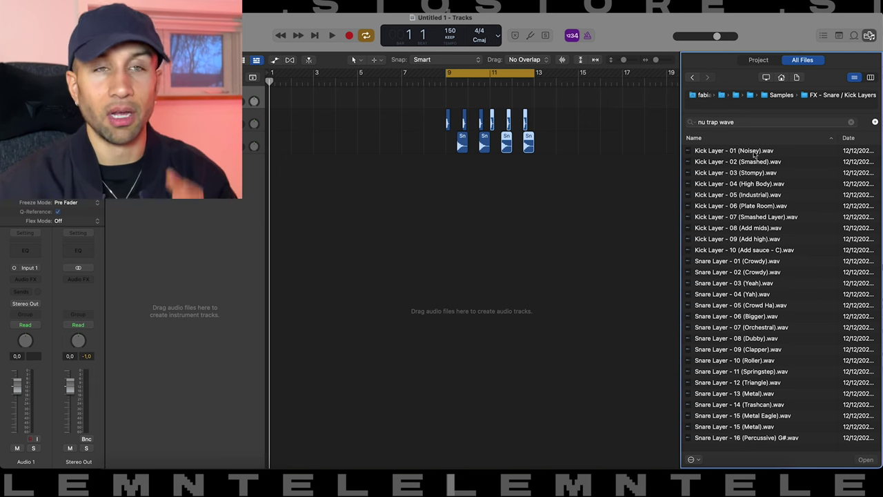
Preview the first kick layers and place Kick Layer - 09 (Add high) on a new track at bar 9.
click(755, 152)
key(Down)
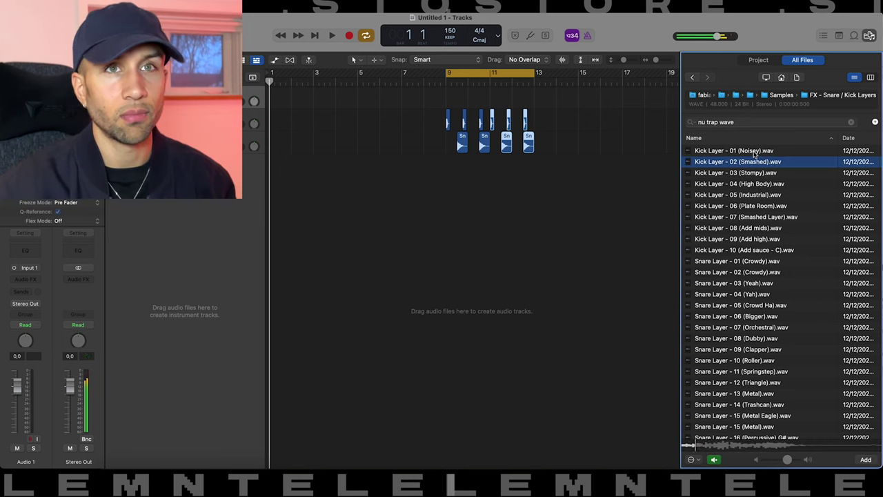
key(Down)
key(Down)
key(Down)
key(Down)
key(Down)
key(Down)
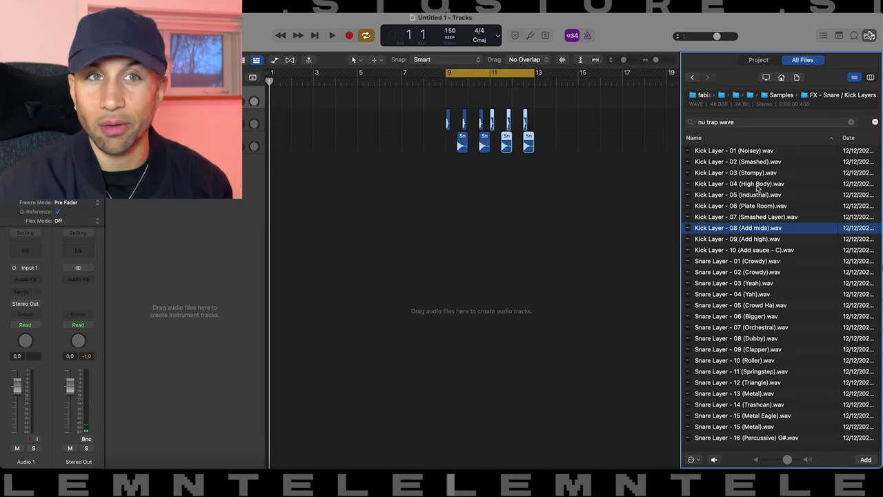
key(Down)
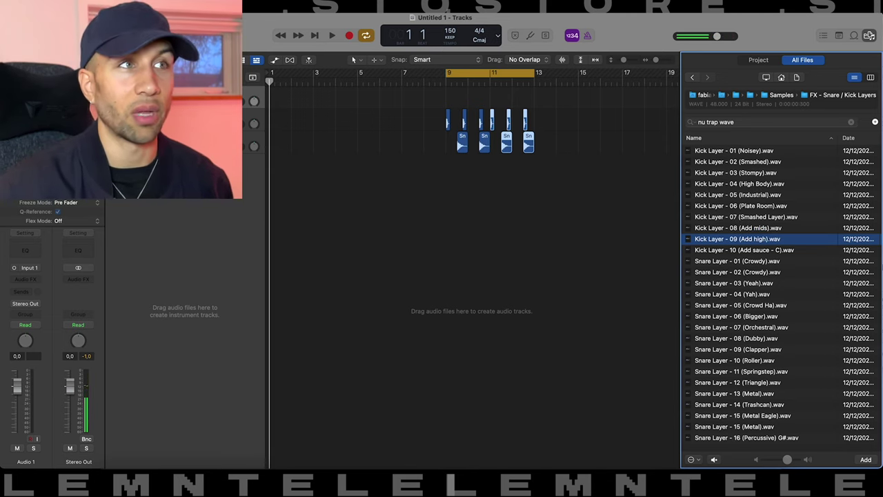
drag(752, 238, 436, 168)
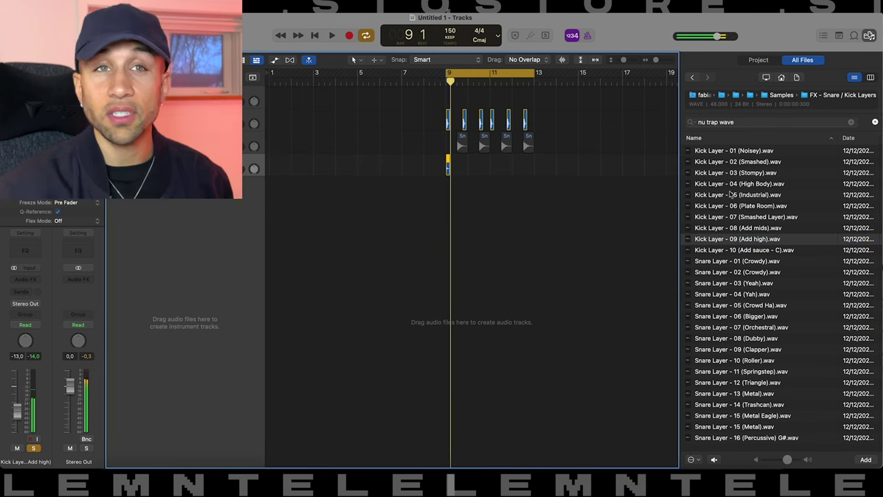
drag(754, 185, 448, 166)
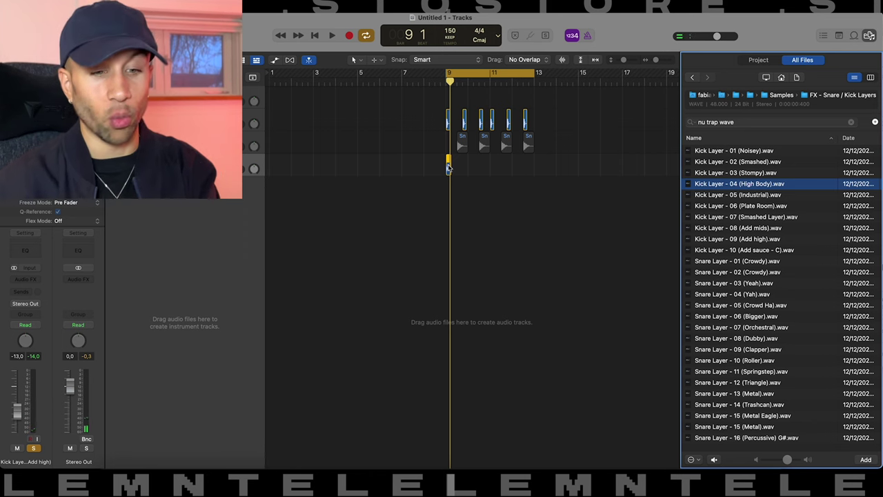
Preview the snare layers and add Snare Layer - 13 (Metal) as a new track at bar 9.
click(448, 166)
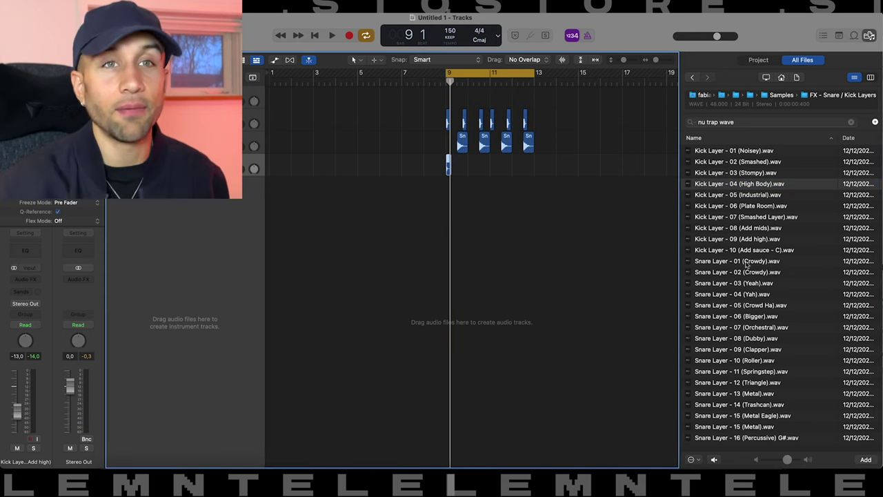
click(747, 263)
key(Down)
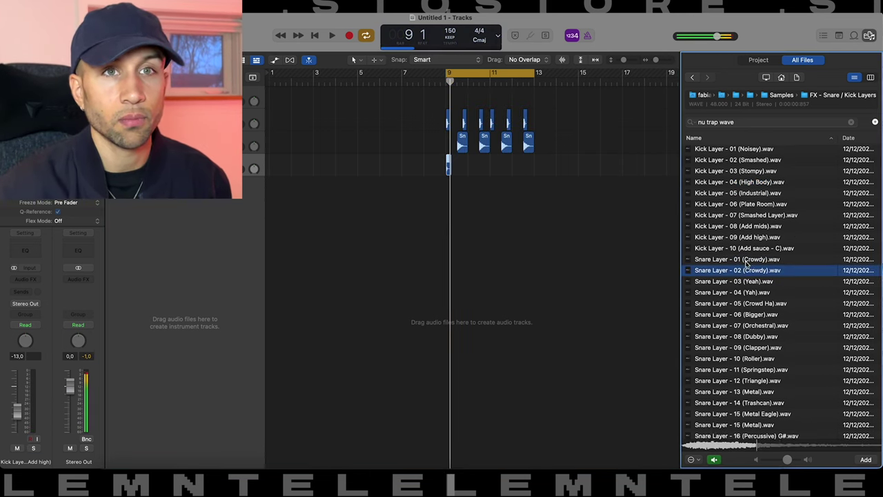
key(Down)
key(Down)
key(Down)
key(Down)
key(Down)
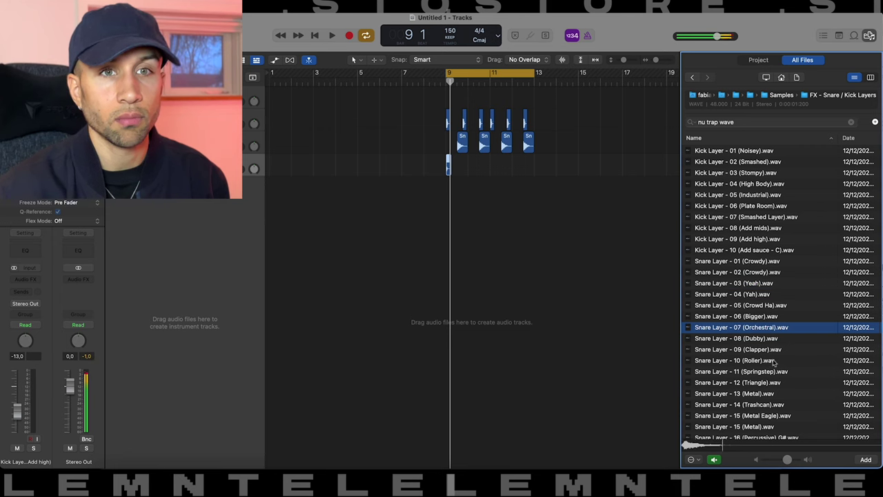
click(757, 394)
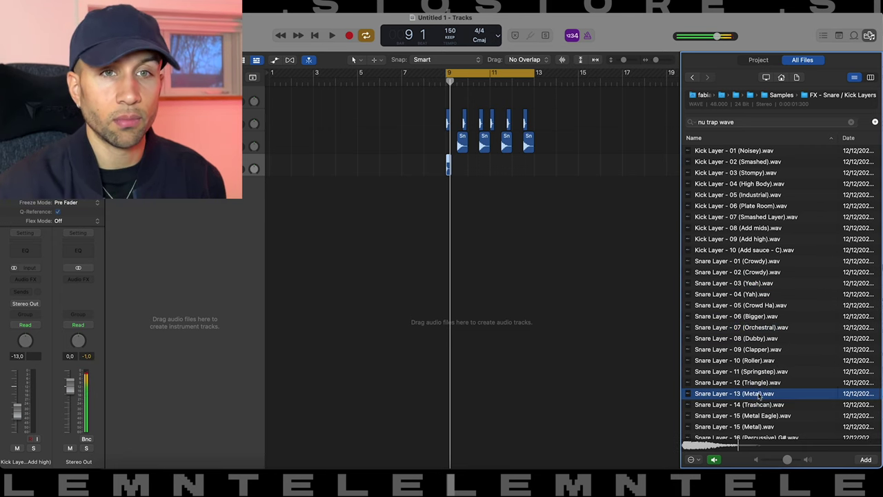
key(Down)
key(Down)
key(Down)
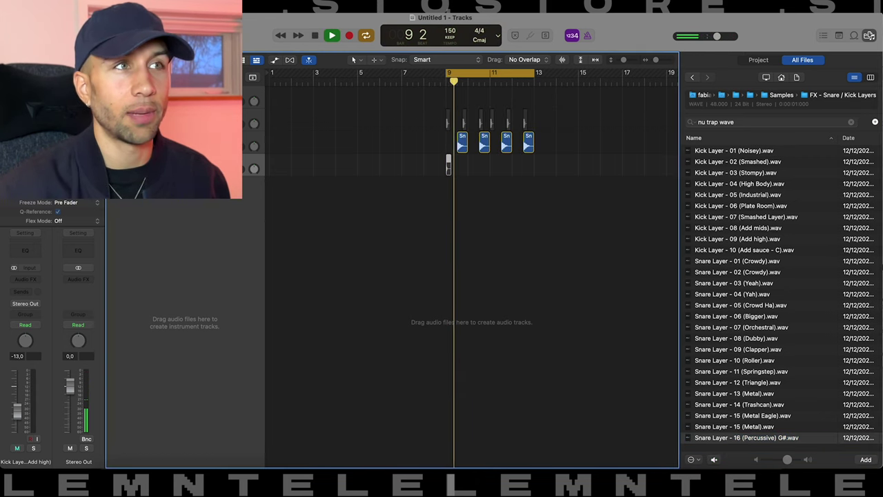
drag(734, 393, 457, 185)
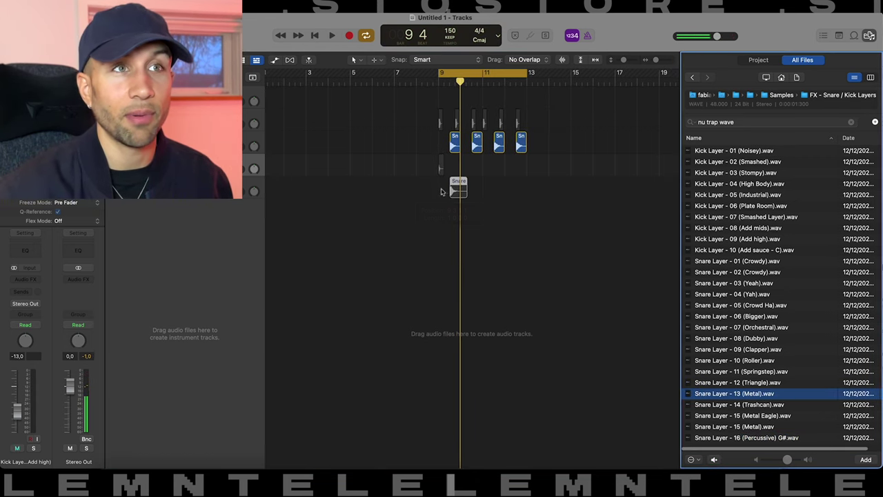
Copy the kick and snare layer hits onto the other beats and play the pattern back.
key(space)
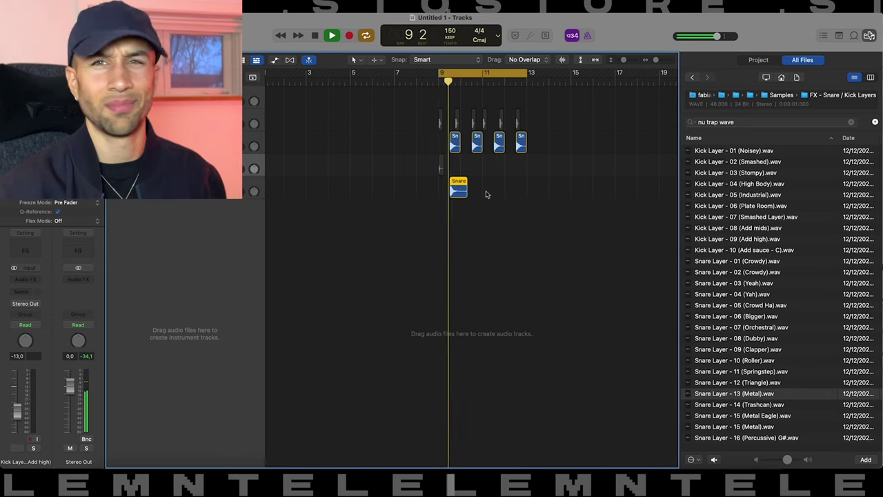
key(space)
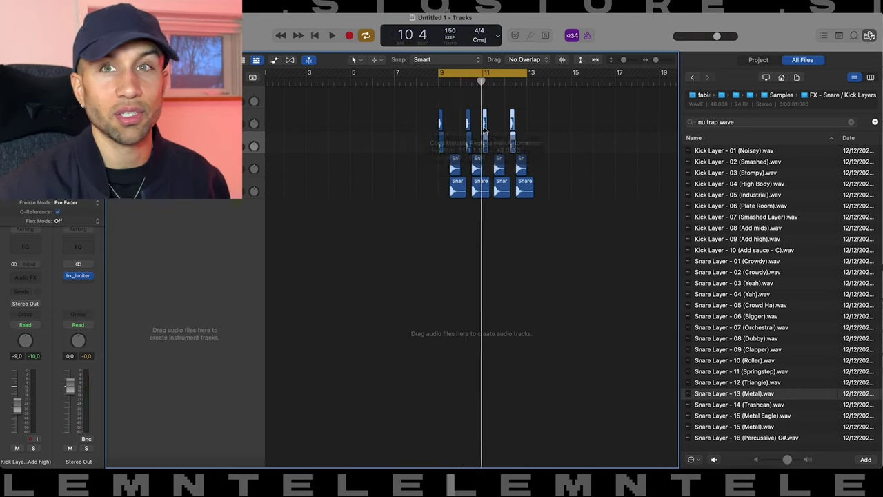
drag(485, 128, 484, 129)
key(space)
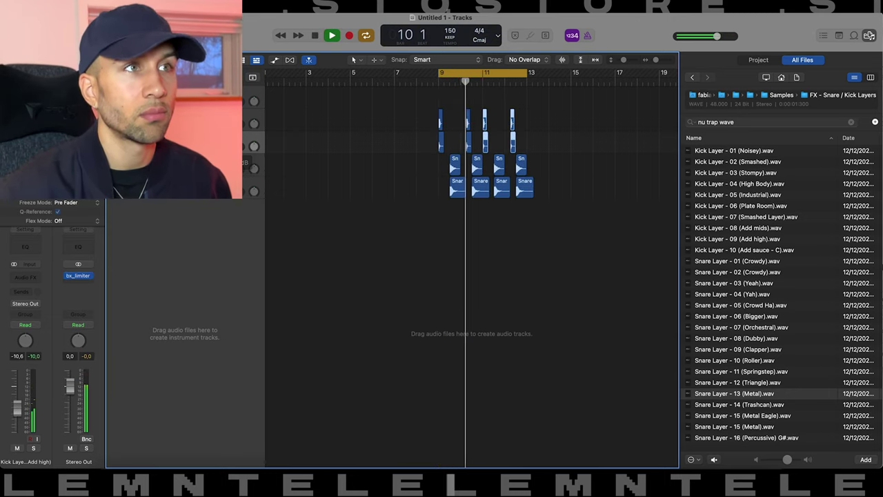
Stop playback, go to Synth / Bass > 808s and preview 808 02 - Brick and the next 808.
key(space)
key(super+Up)
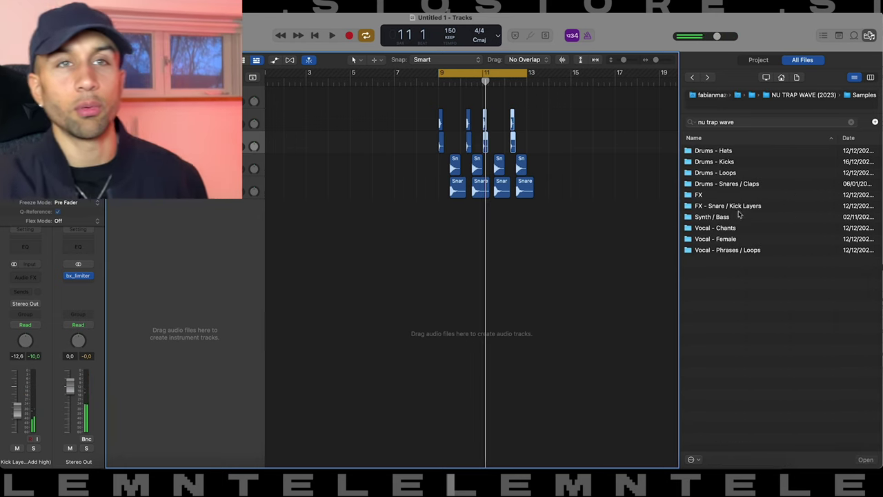
double_click(738, 216)
click(739, 152)
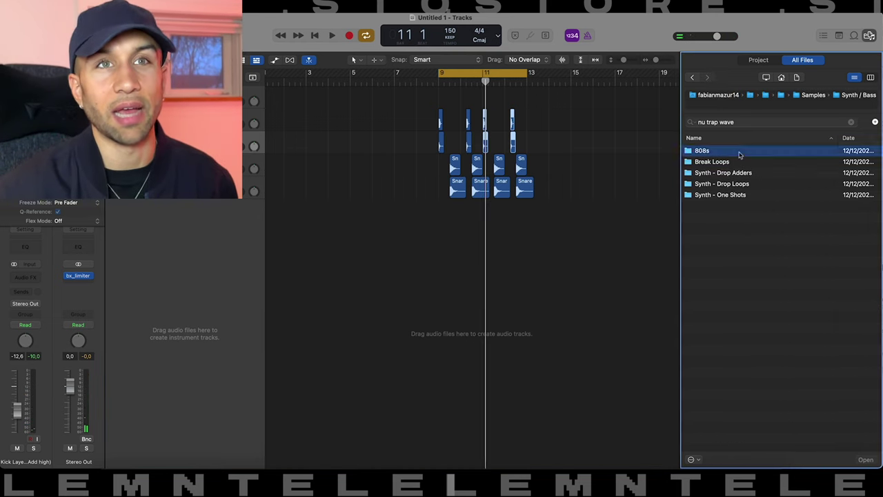
double_click(738, 151)
click(738, 158)
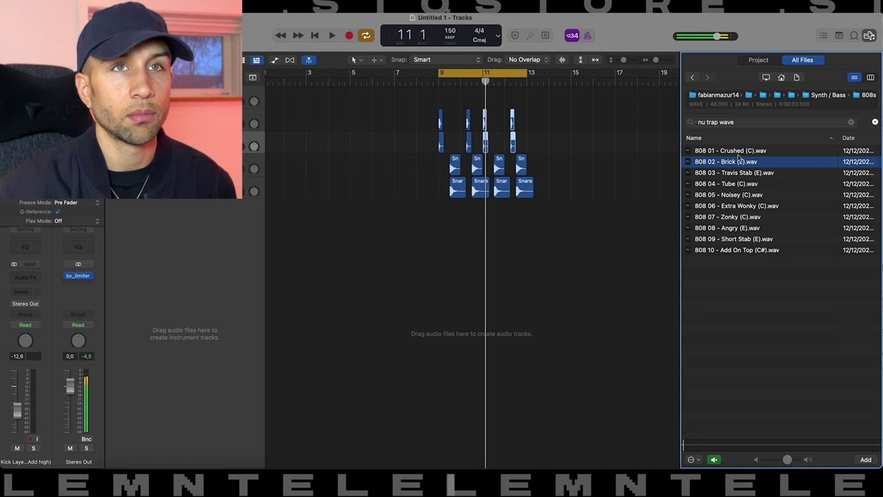
key(Down)
In the Break Loops folder, preview the 4th Night and Acid Stabs break loops and the next ones.
key(super+Up)
click(722, 163)
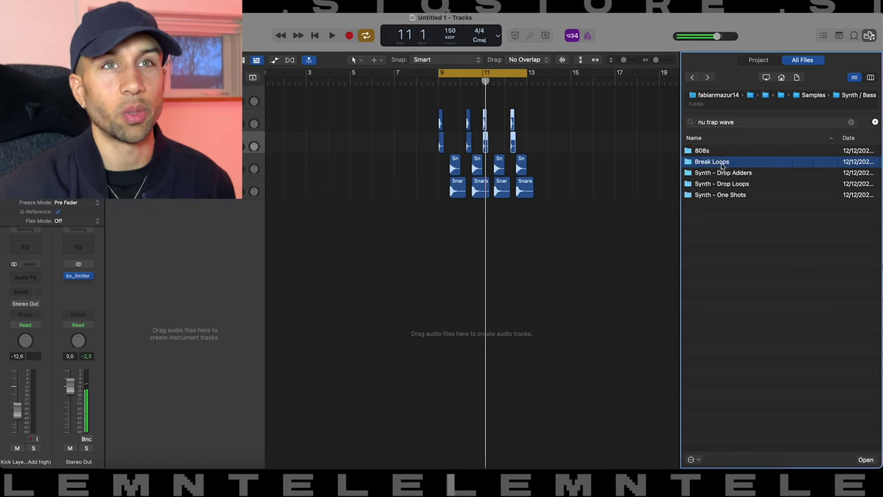
double_click(722, 163)
click(754, 151)
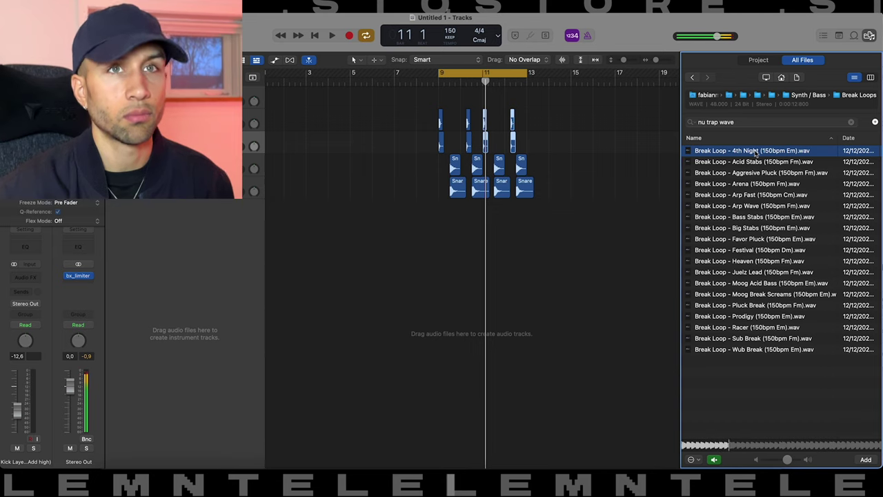
key(Down)
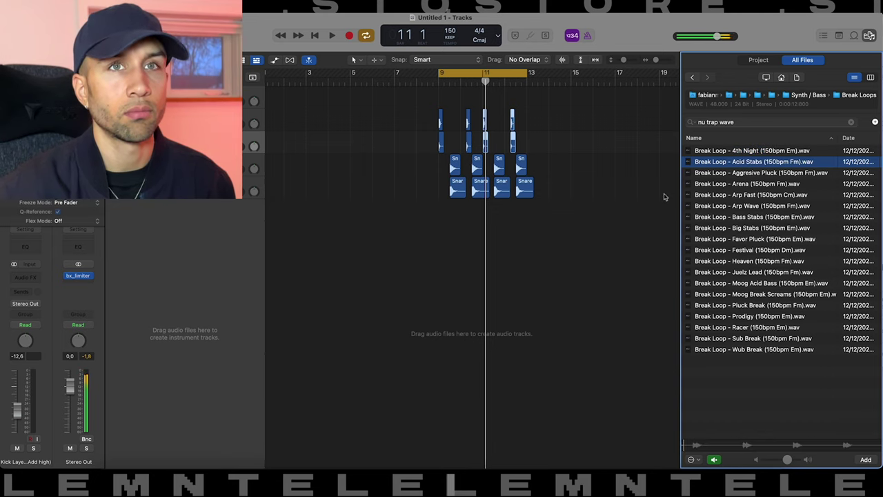
key(Down)
key(Down)
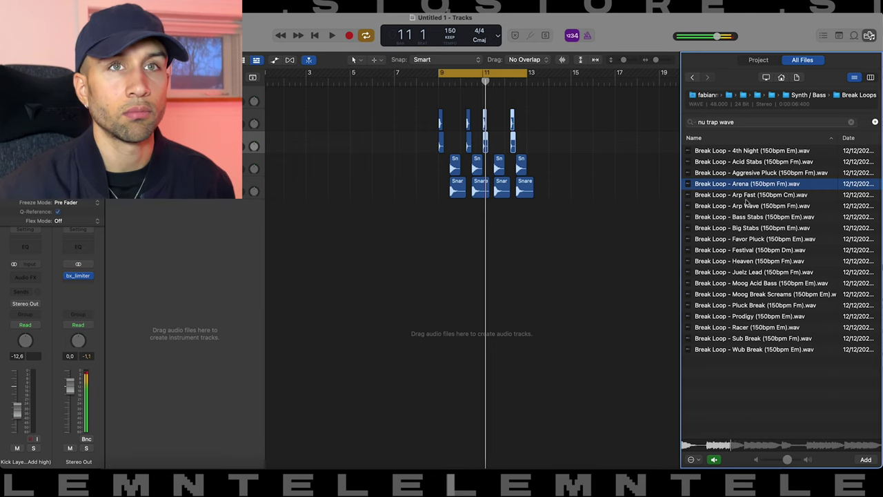
Preview the Favor Pluck, Prodigy, Racer and Wub Break loops, then stop the preview.
click(749, 239)
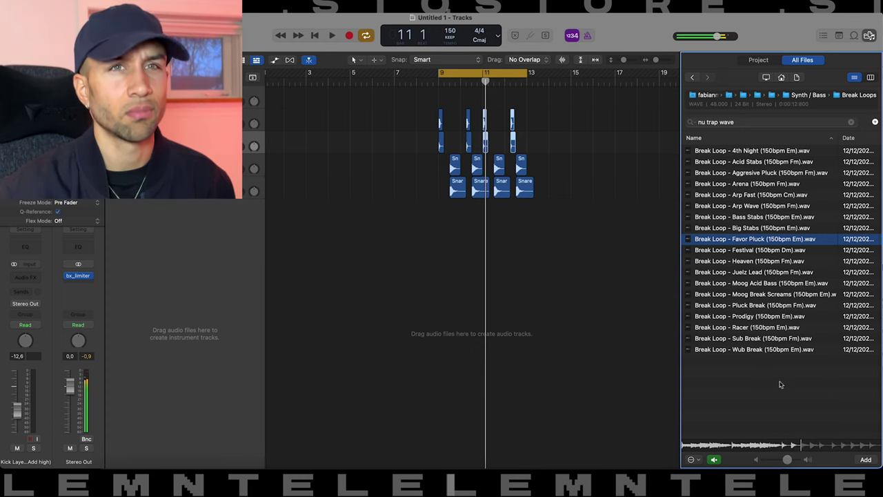
key(Down)
key(Down)
key(Down)
key(Down)
key(Down)
key(Down)
key(Down)
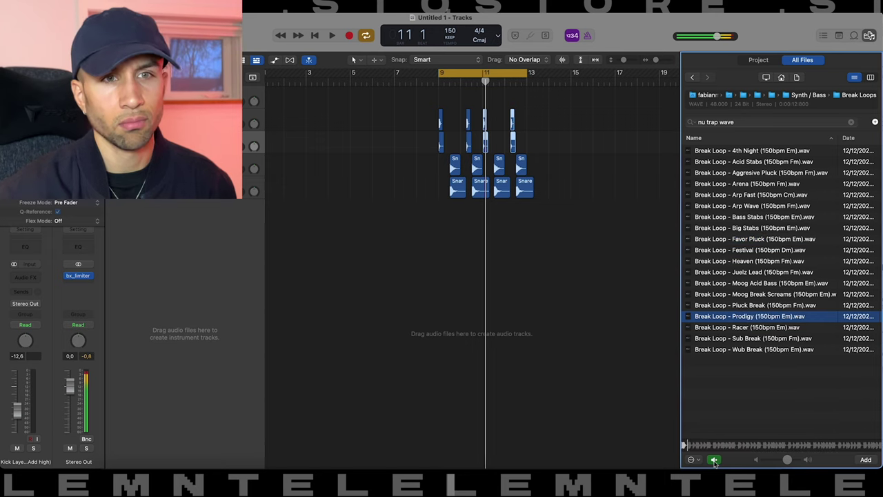
key(Down)
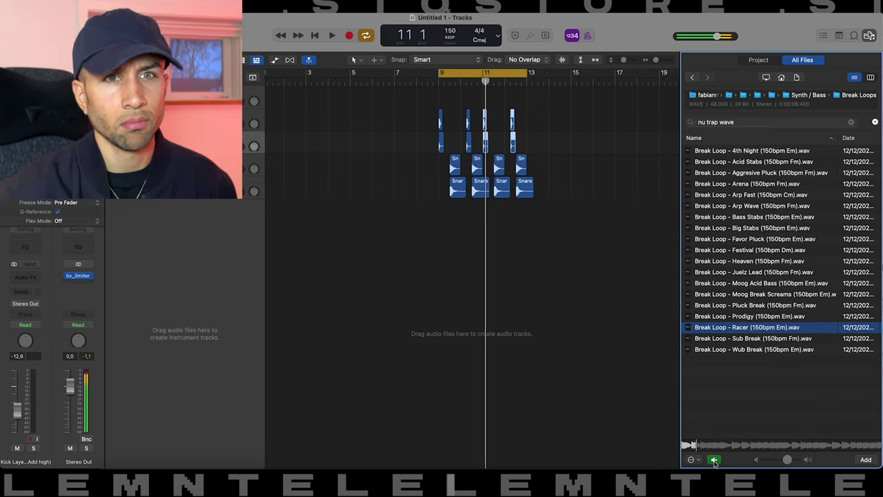
key(Down)
key(Down)
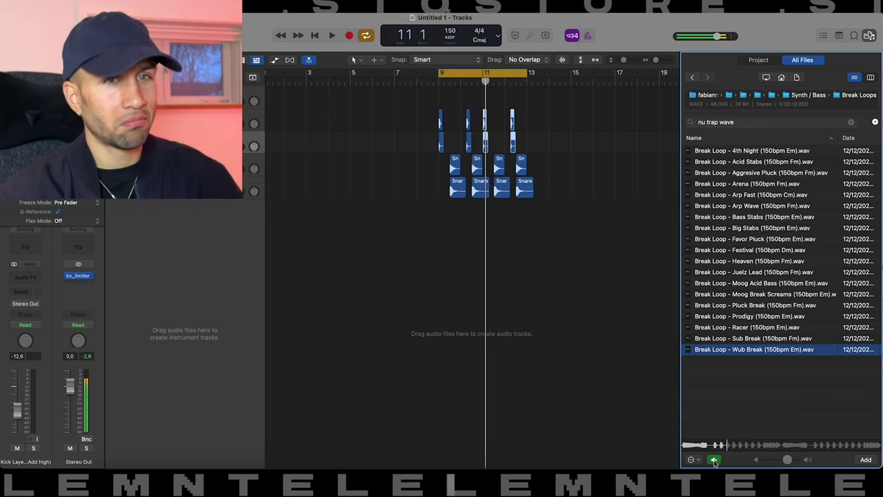
click(713, 459)
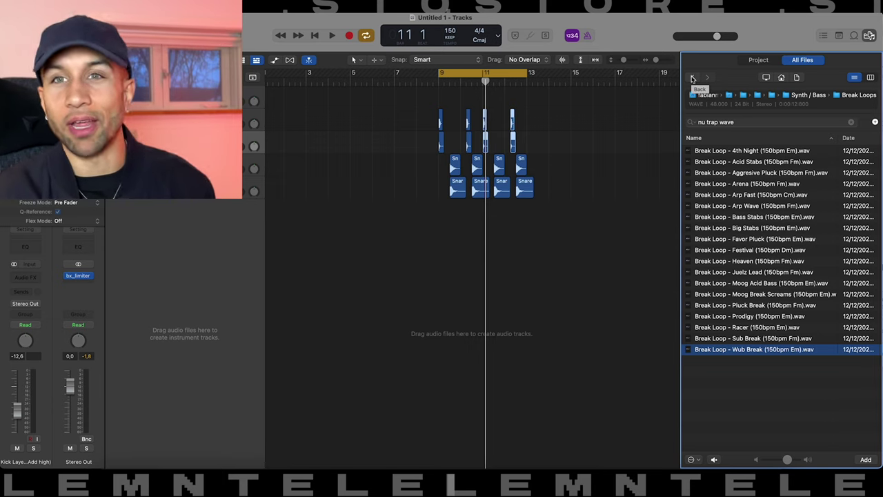
In Synth - Drop Adders, preview Adder 01 - Sizzler, Bugs and Bassy.
click(692, 78)
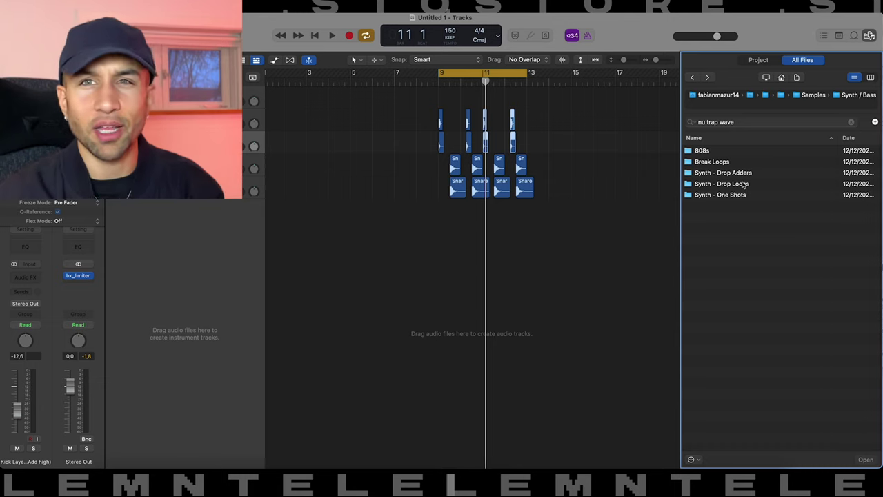
double_click(745, 173)
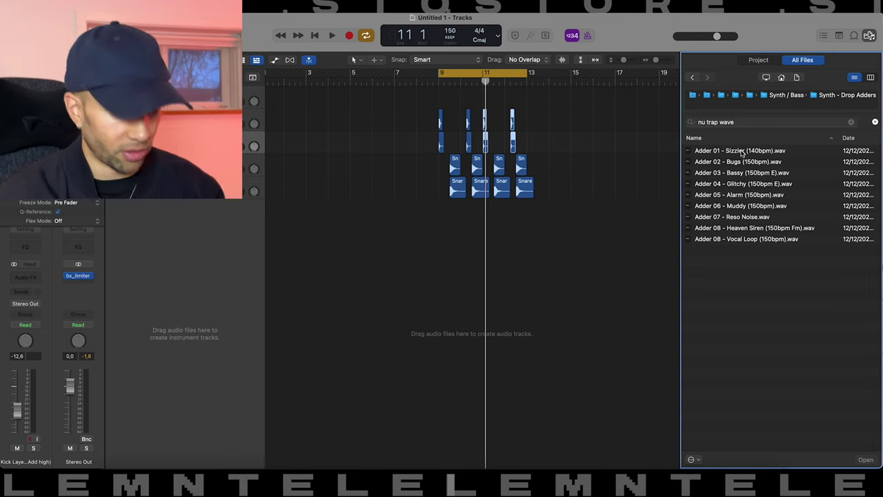
click(741, 151)
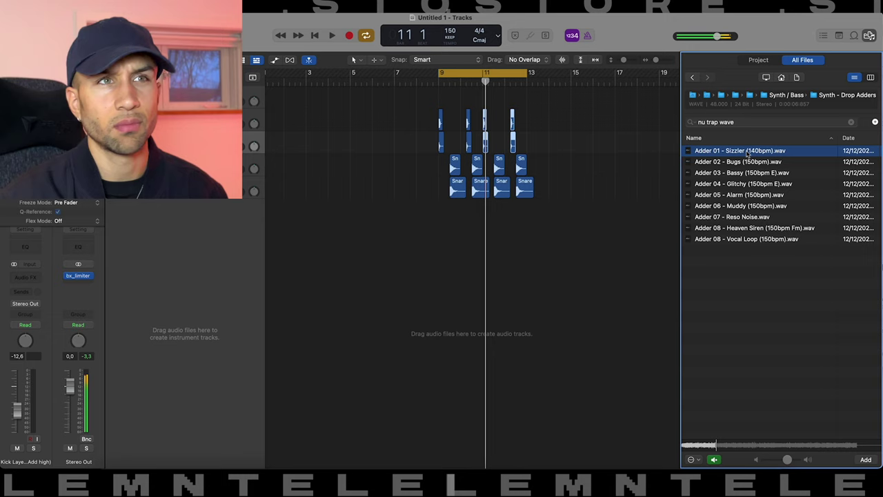
key(Down)
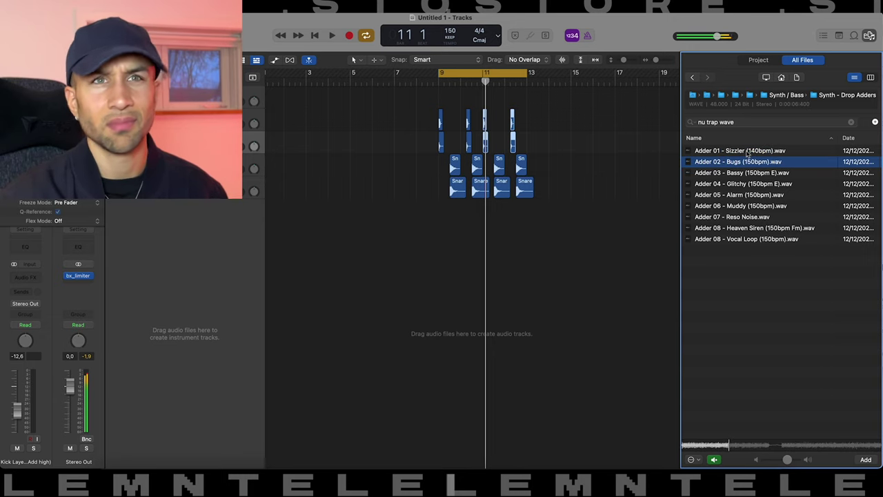
key(Down)
key(Down)
key(Down)
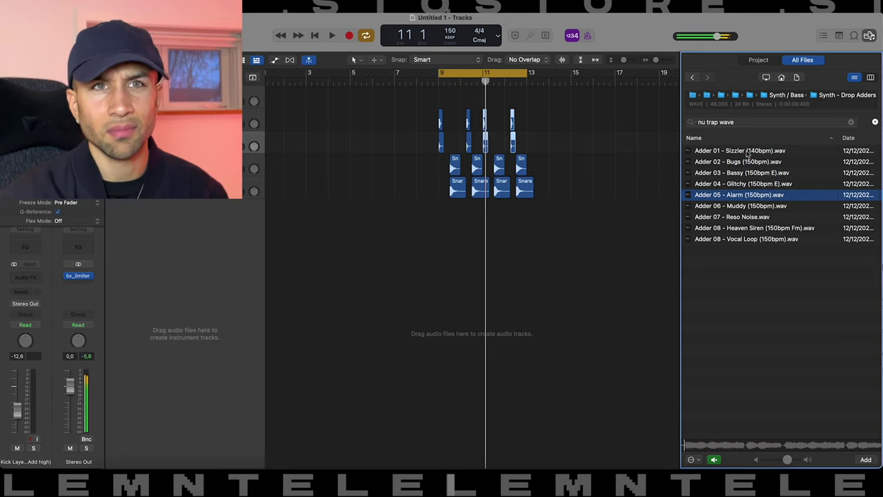
Add Adder 04 - Glitchy as a new track at bar 9 and lower its volume.
drag(747, 184, 443, 219)
key(space)
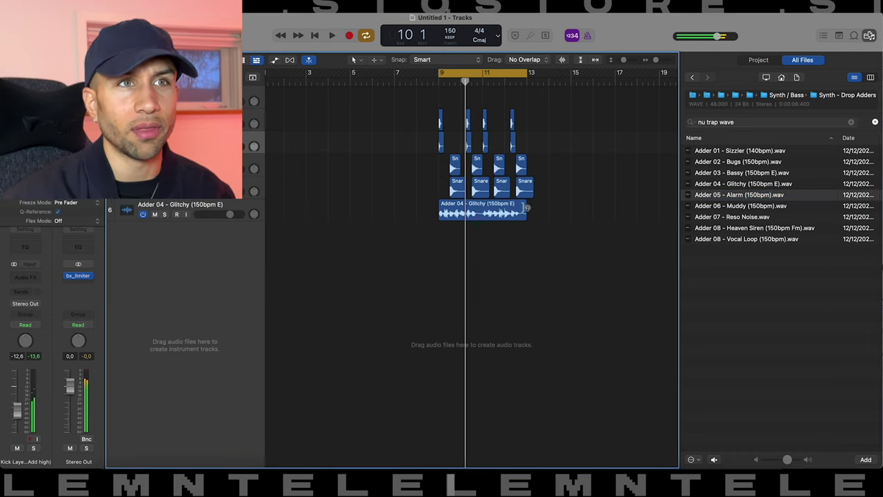
drag(229, 214, 198, 213)
key(space)
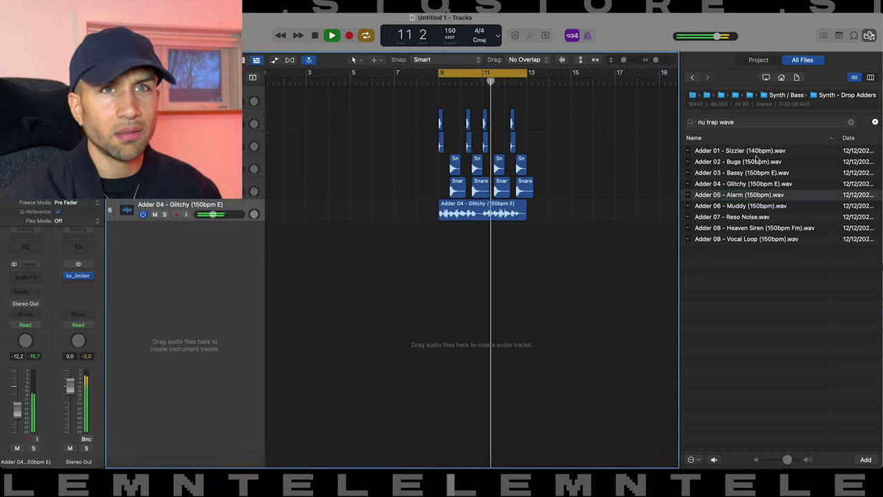
Add Adder 01 - Sizzler as a new track at bar 9, then return to Synth / Bass.
drag(739, 150, 441, 243)
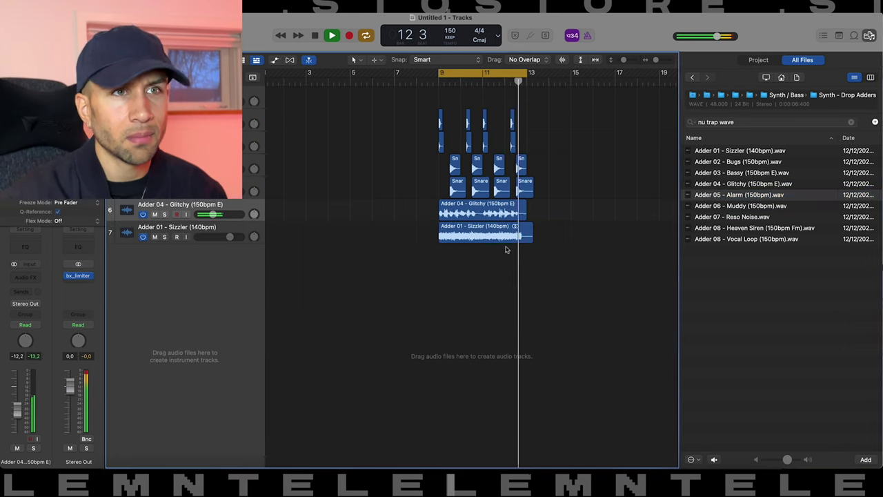
click(424, 223)
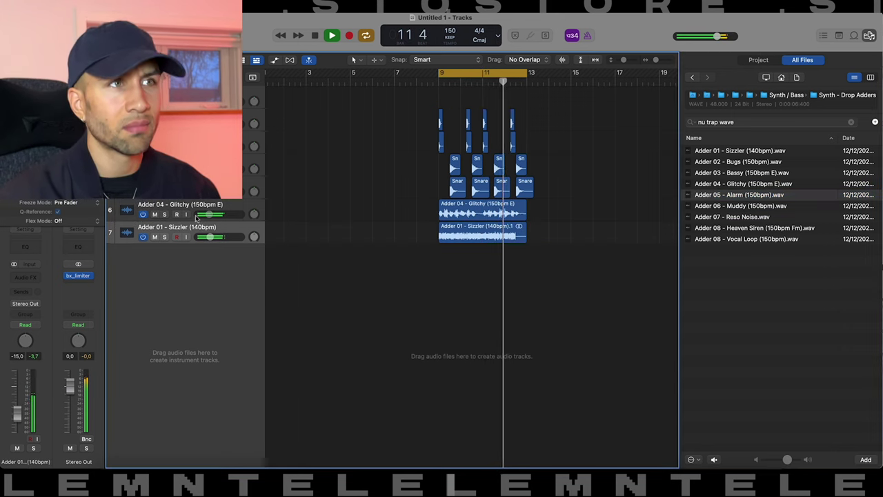
key(space)
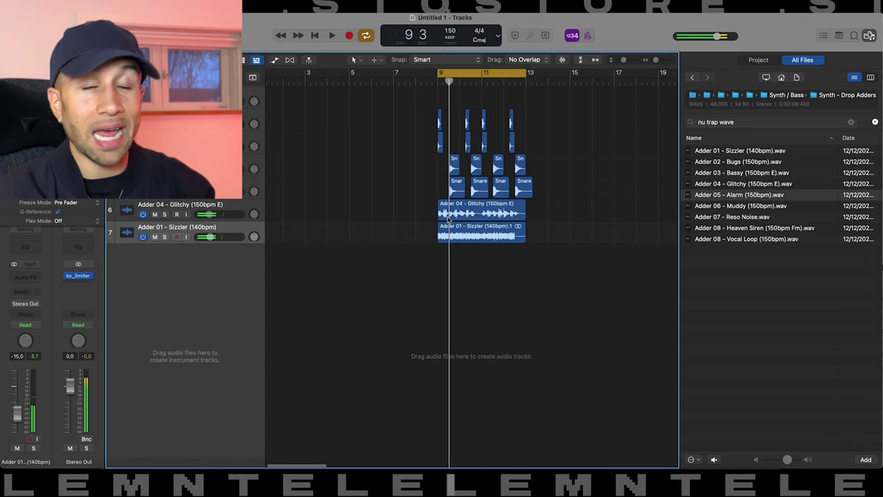
click(693, 78)
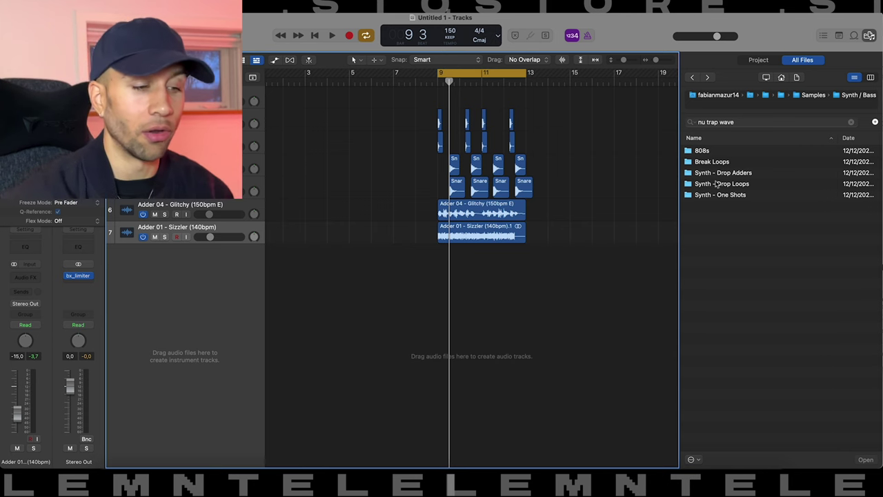
In Synth - Drop Loops, preview Drop Loop 01 - Reso Wave through Drop Loop 08 - Background Adders.
double_click(728, 184)
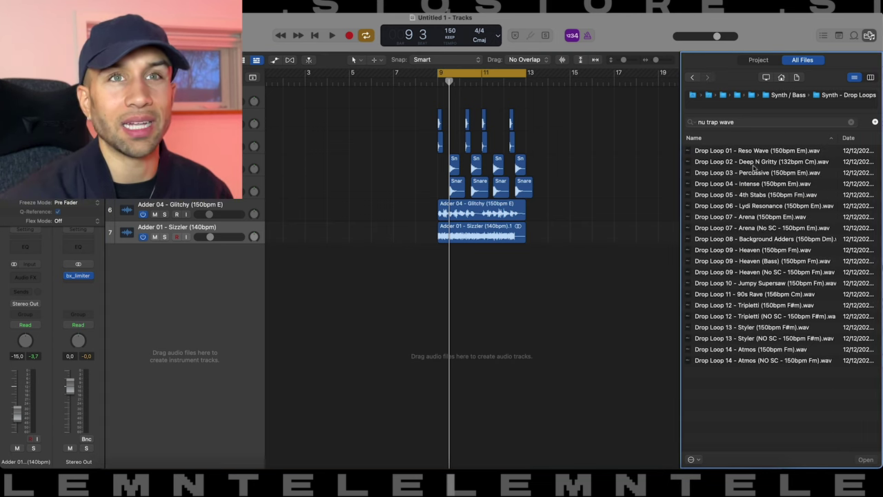
click(761, 153)
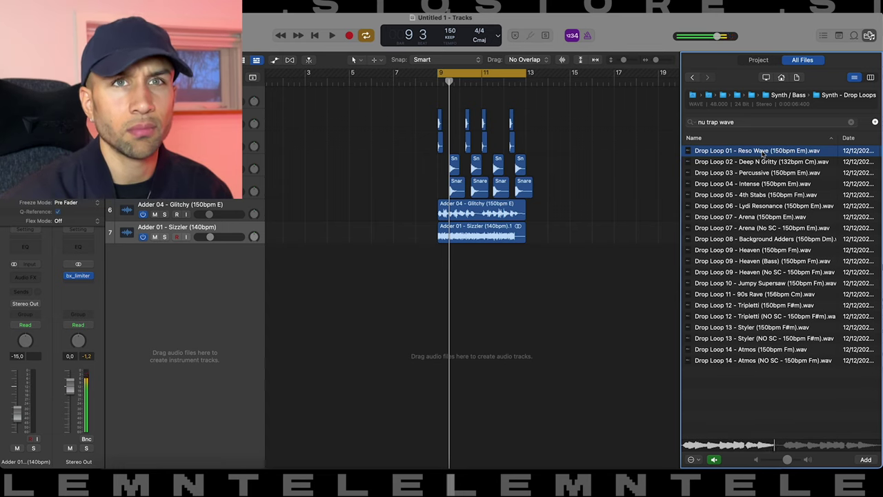
key(Down)
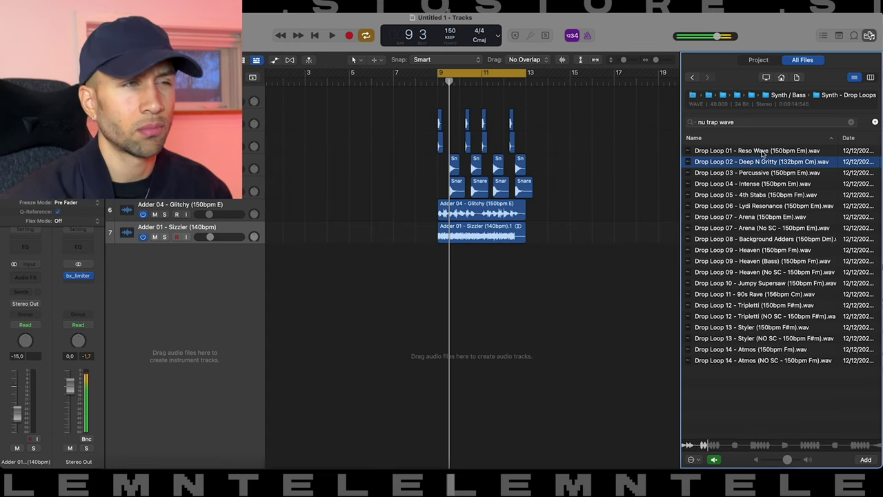
key(Down)
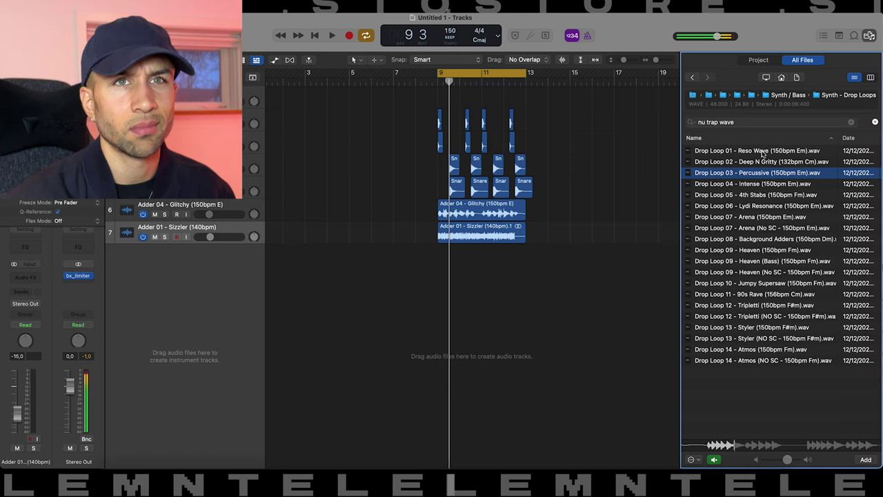
key(Down)
key(Down)
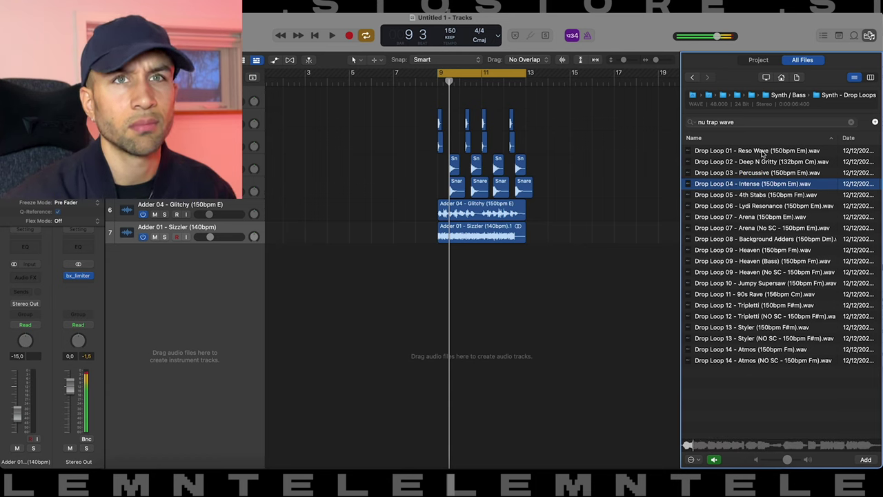
key(Down)
key(Down)
key(Down)
key(Down)
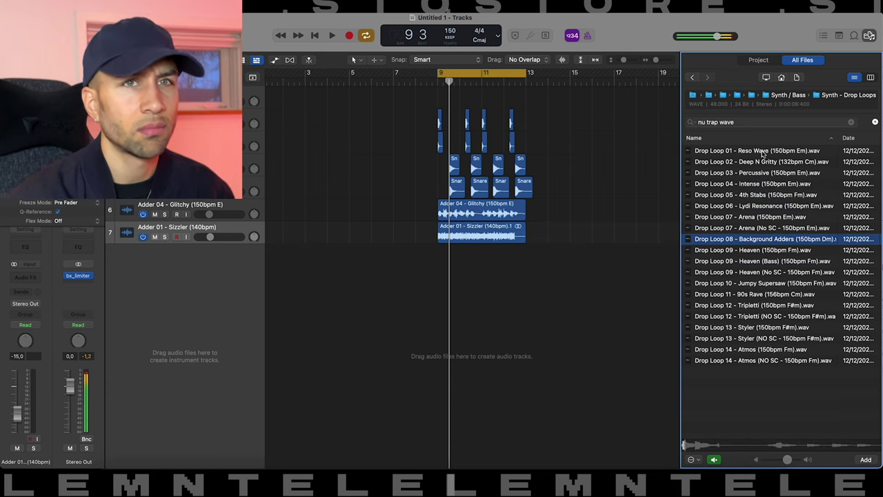
Place Drop Loop 14 - Atmos at bar 9, trim it to end at bar 13, then return to Synth / Bass.
drag(751, 349, 442, 257)
key(space)
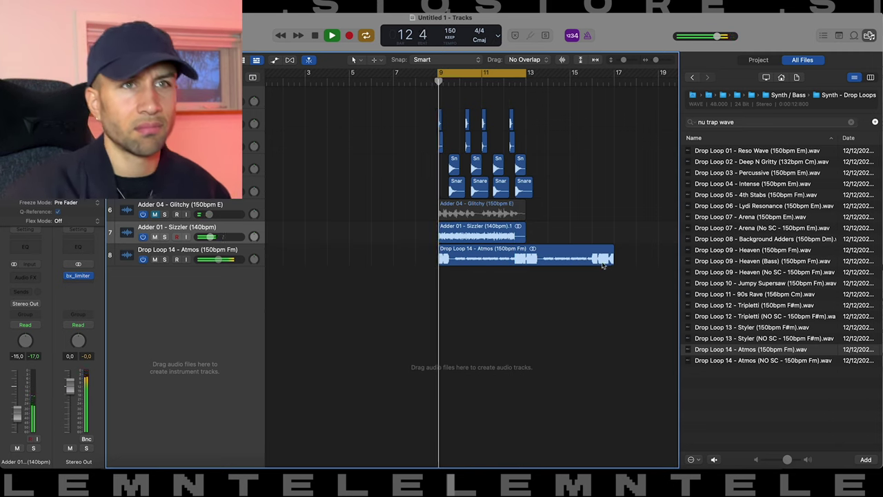
drag(610, 259, 525, 258)
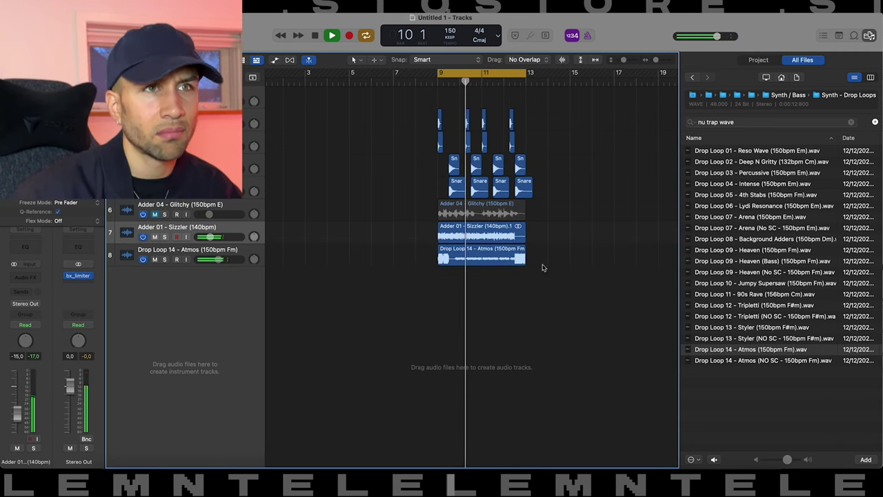
key(space)
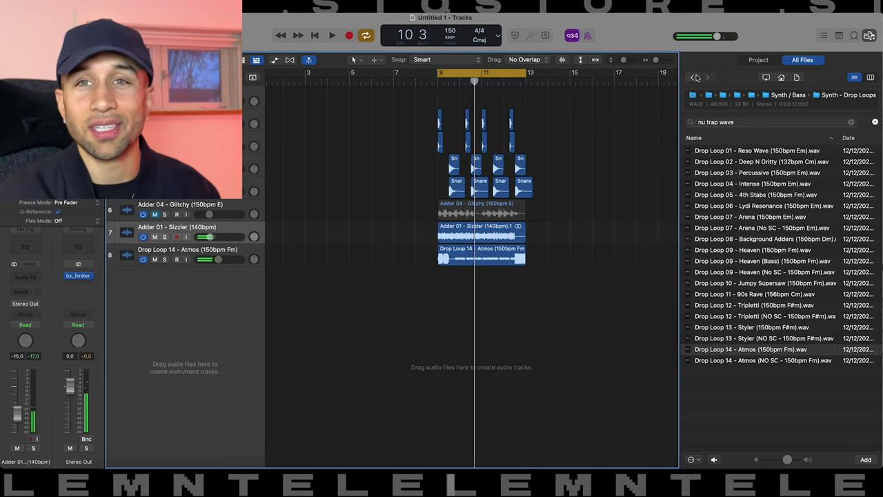
click(693, 77)
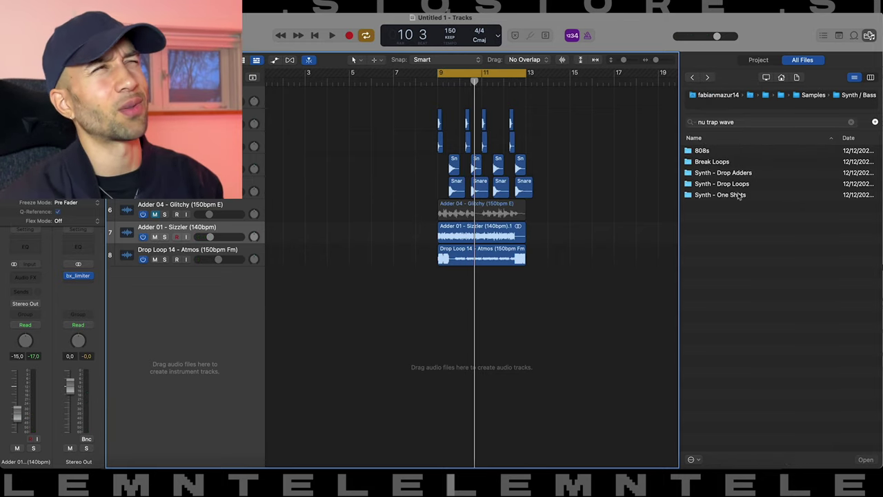
Audition the Synth - One Shots, from Synth Shot 02 - Mega Stab to Synth Shot 13 - Hardstyle Hit.
double_click(738, 195)
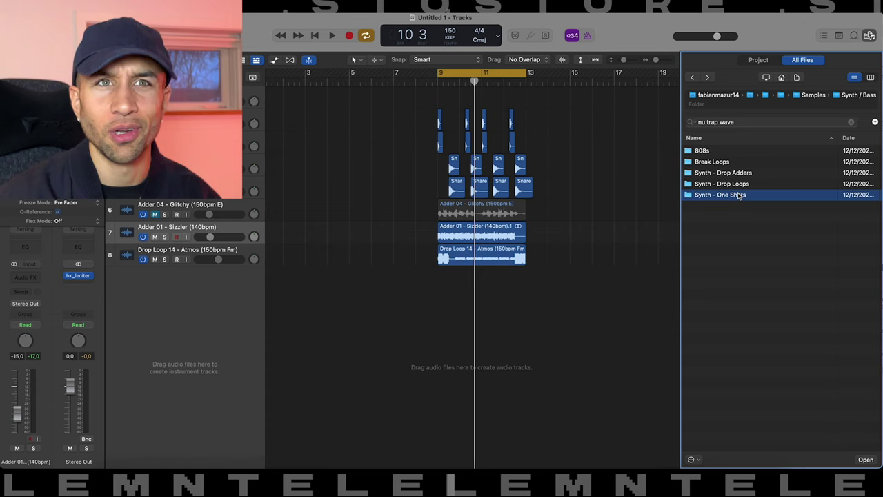
click(751, 162)
key(Down)
key(Down)
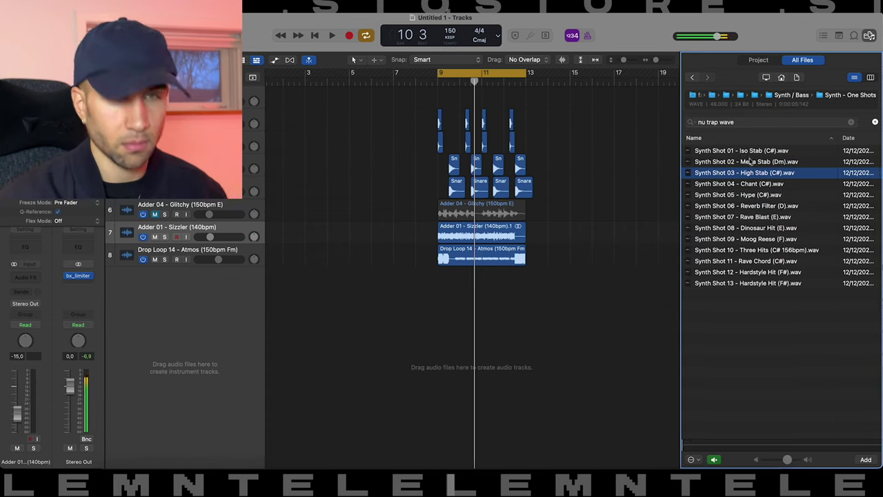
key(Down)
key(Down)
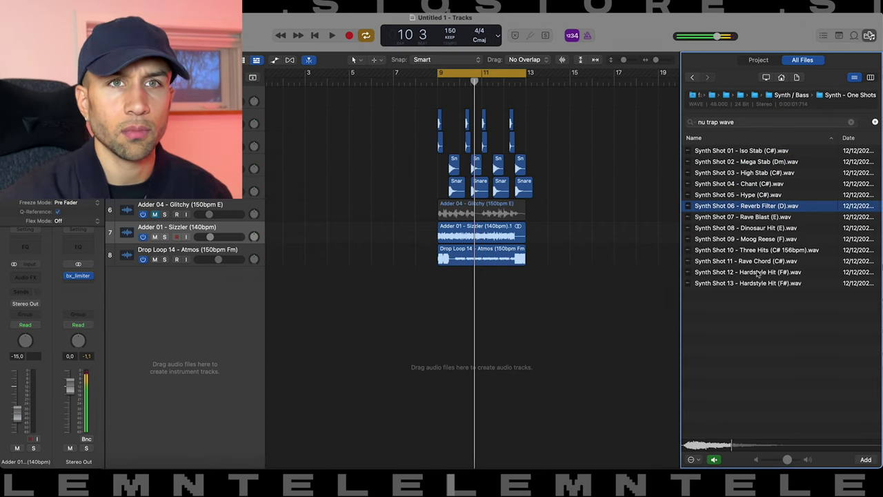
click(756, 272)
key(Down)
Preview the Vocal - Chants samples from Chant Birdman to Chant Wurr, then return to Samples.
click(692, 77)
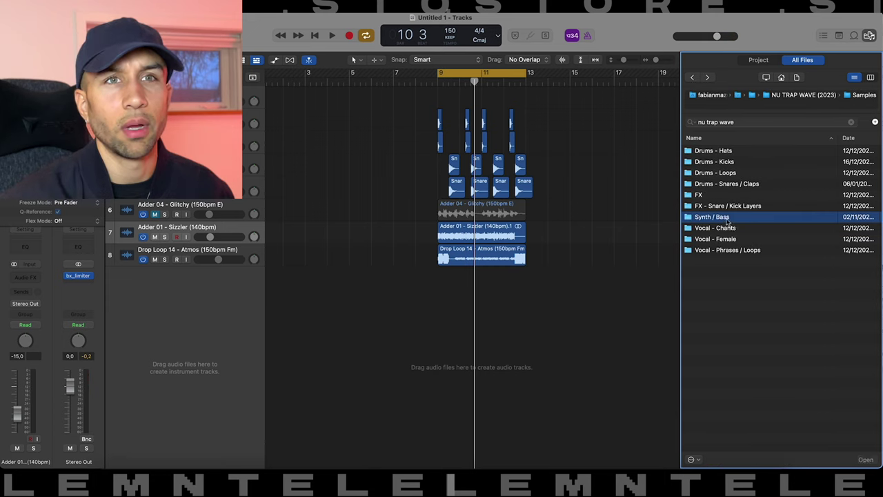
click(737, 228)
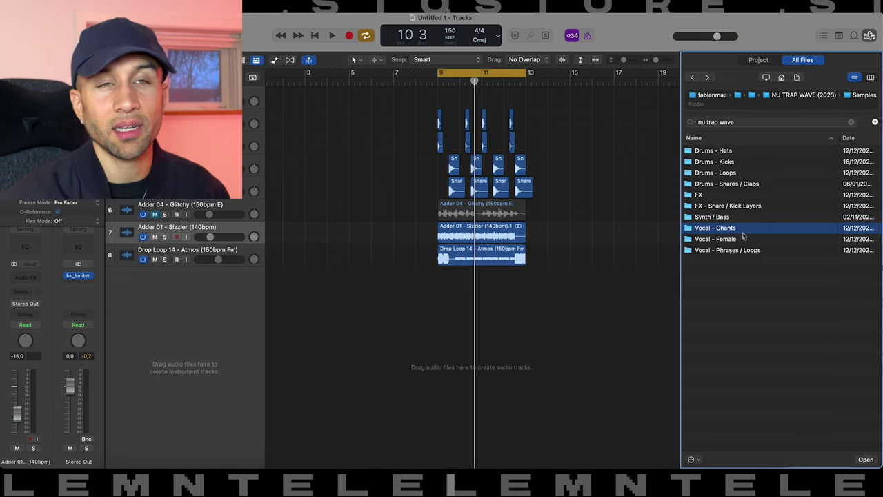
click(747, 239)
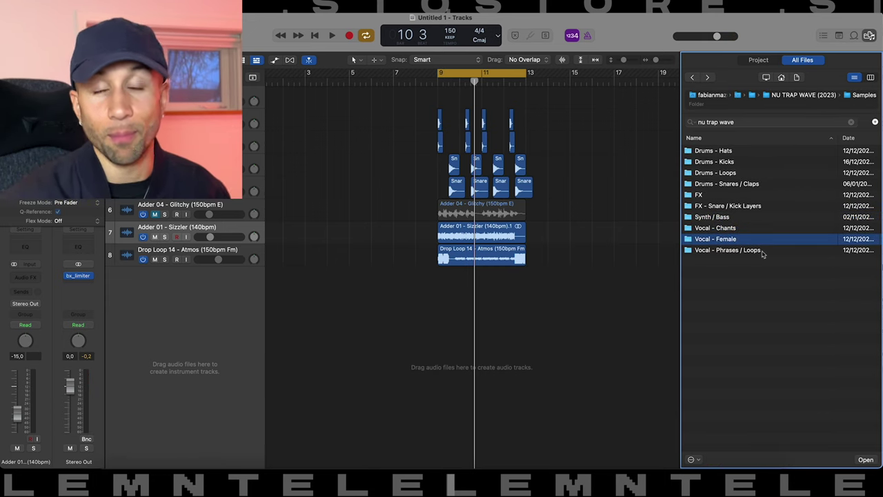
click(758, 250)
double_click(747, 229)
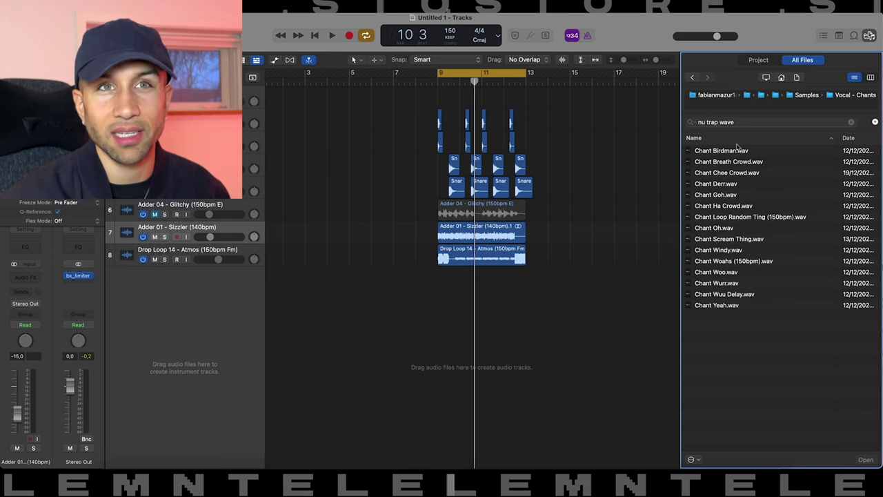
click(737, 152)
key(Down)
key(Down)
key(Down)
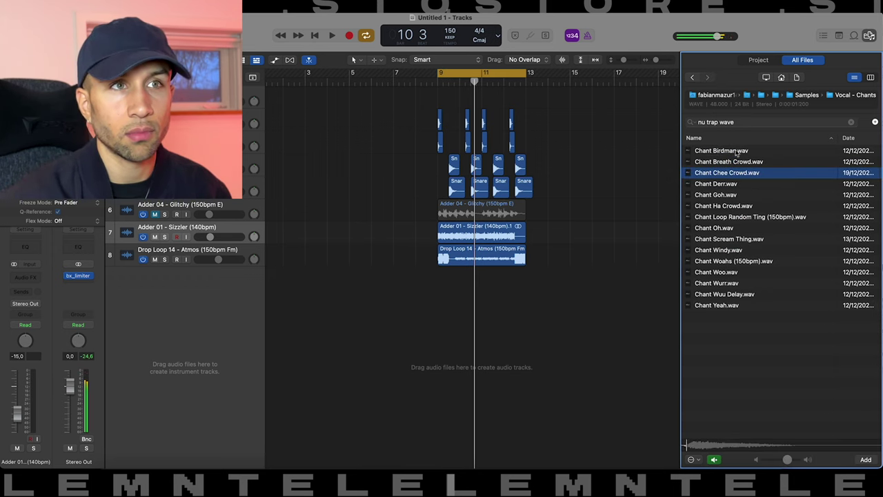
key(Down)
key(Down)
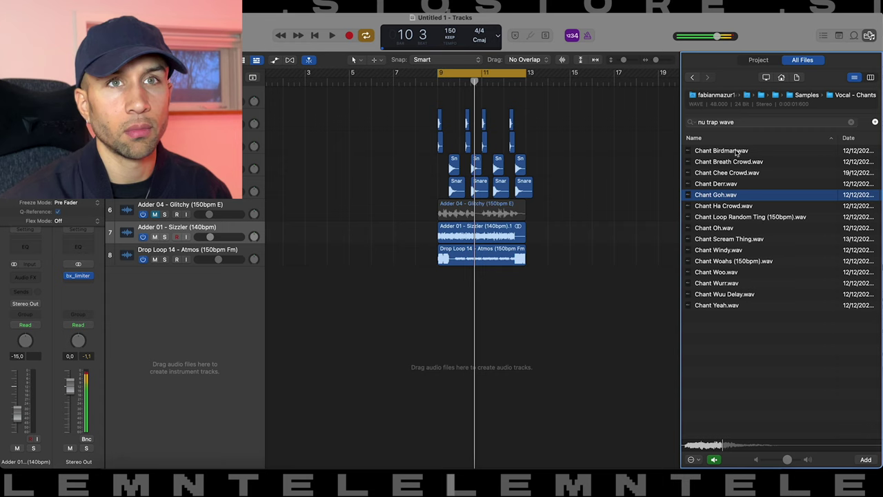
key(Down)
key(Down)
key(Down)
key(Down)
key(Down)
key(Down)
key(Down)
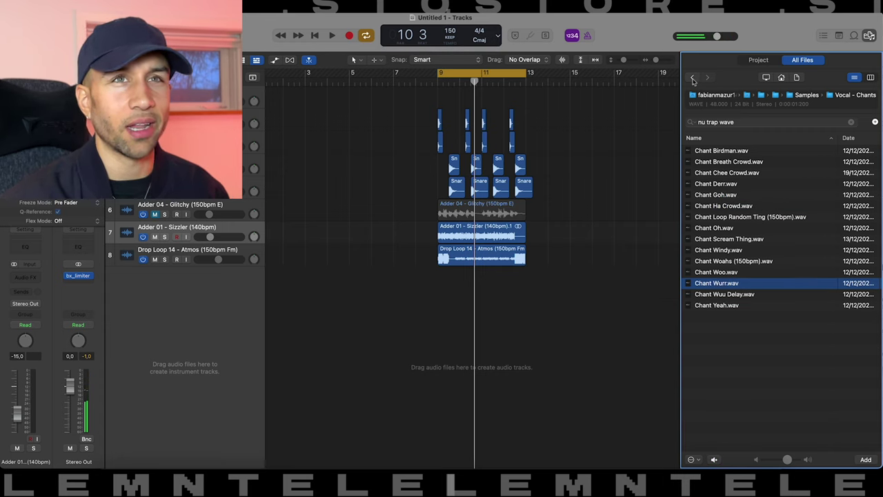
click(692, 77)
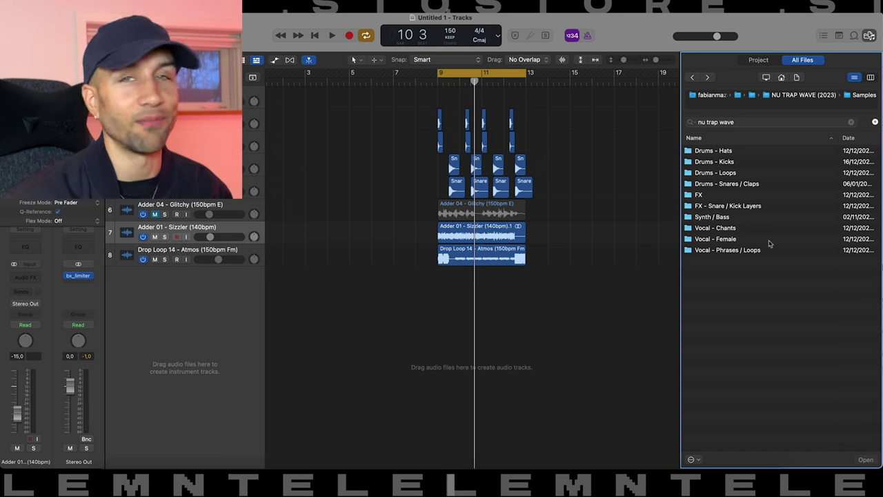
double_click(770, 240)
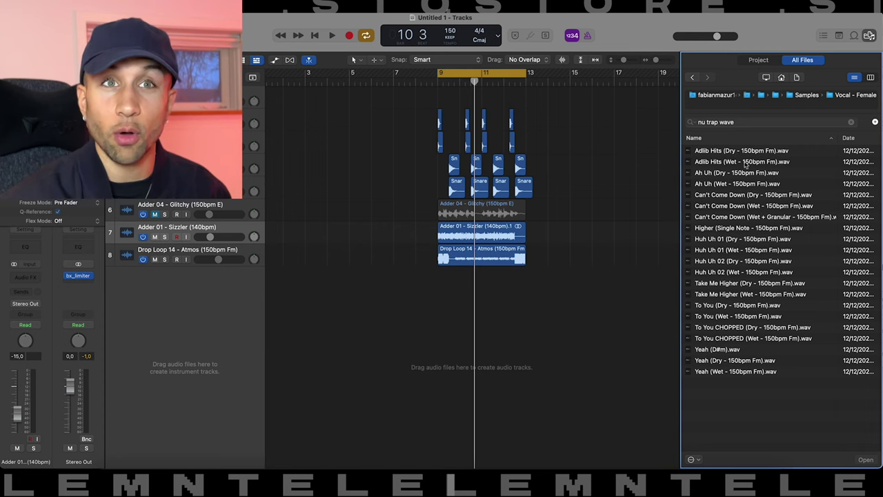
click(745, 162)
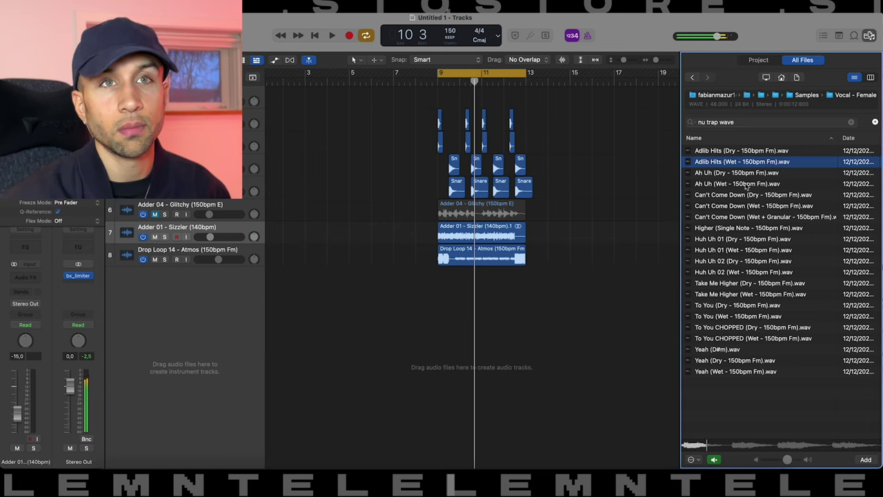
click(753, 205)
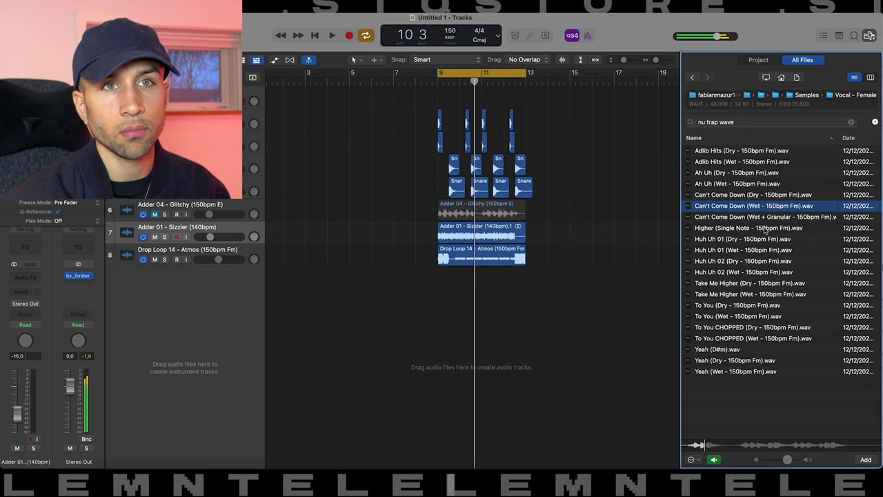
click(765, 231)
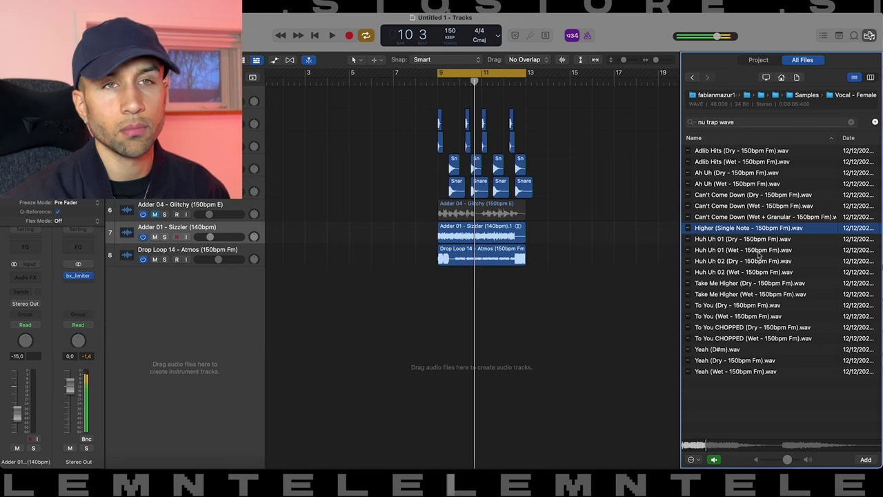
click(758, 251)
key(Down)
key(Down)
key(Down)
key(Down)
key(Down)
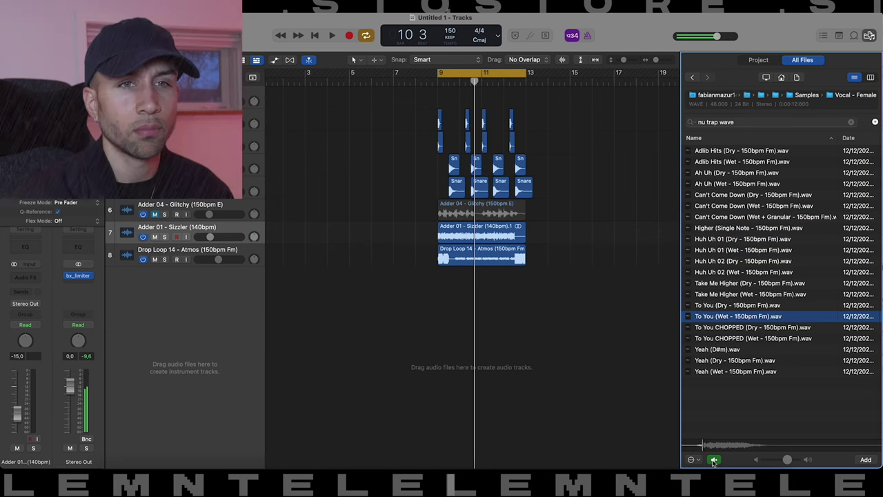
key(Down)
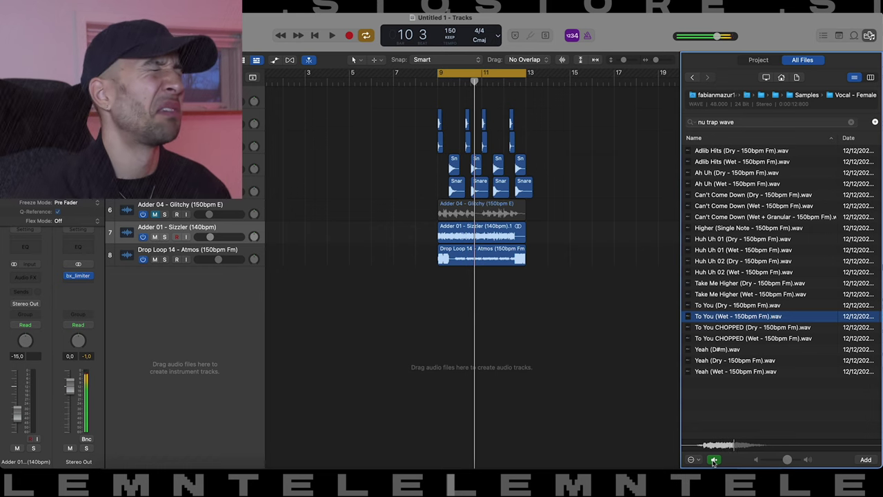
click(714, 460)
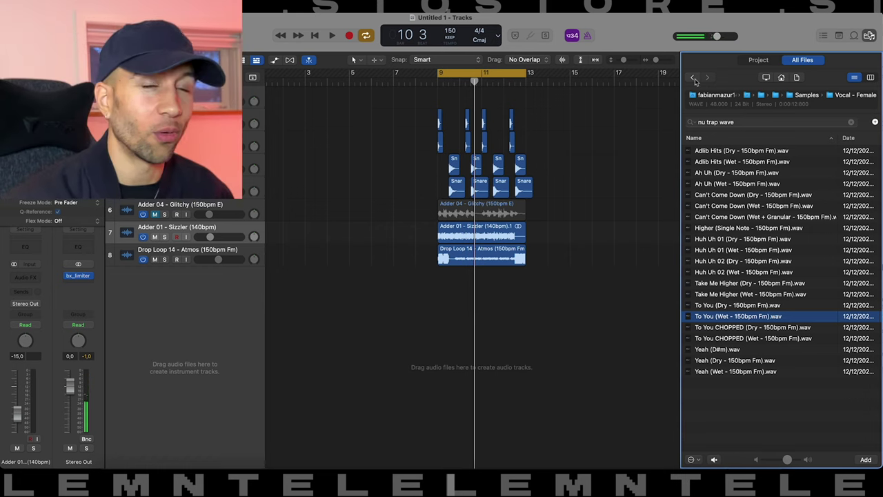
click(693, 77)
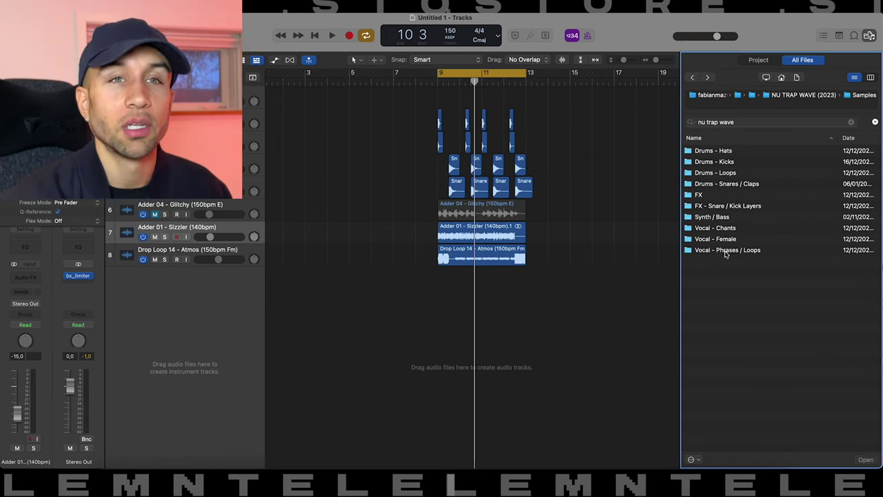
Preview Vocal Loop 01 through Vocal Loop 04 - Let Em Hate, then the Say Sumthin phrase.
double_click(725, 251)
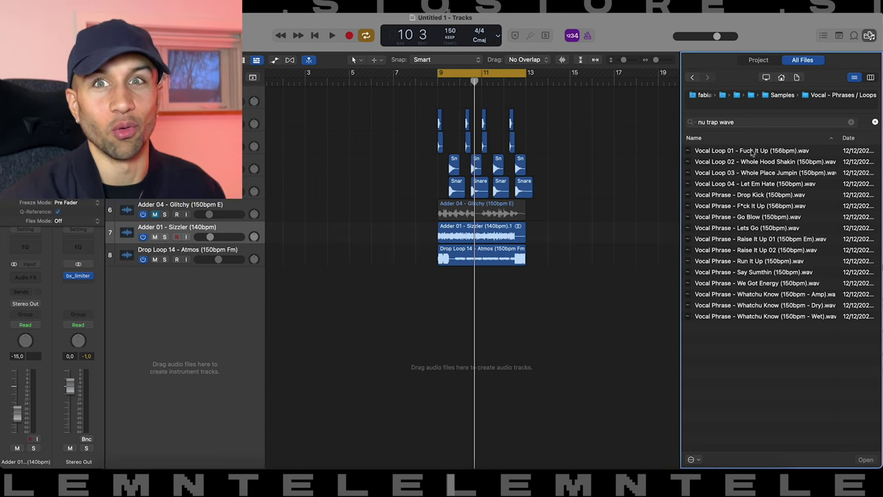
click(753, 151)
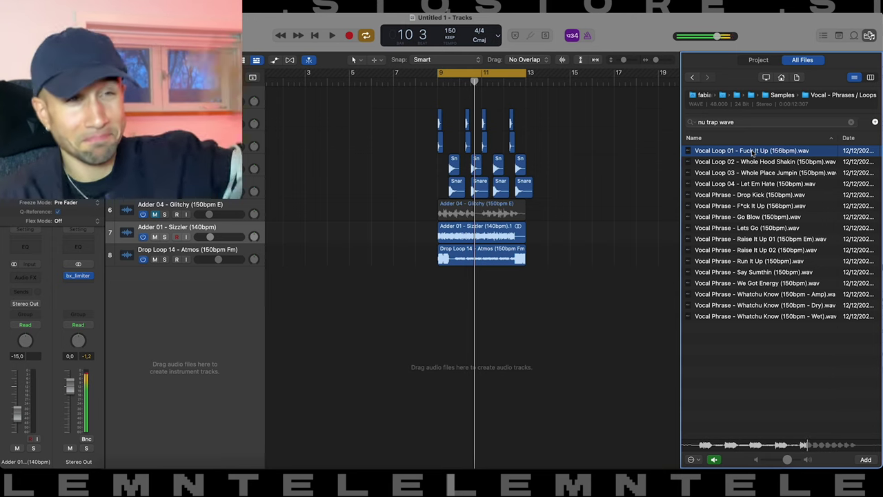
key(Down)
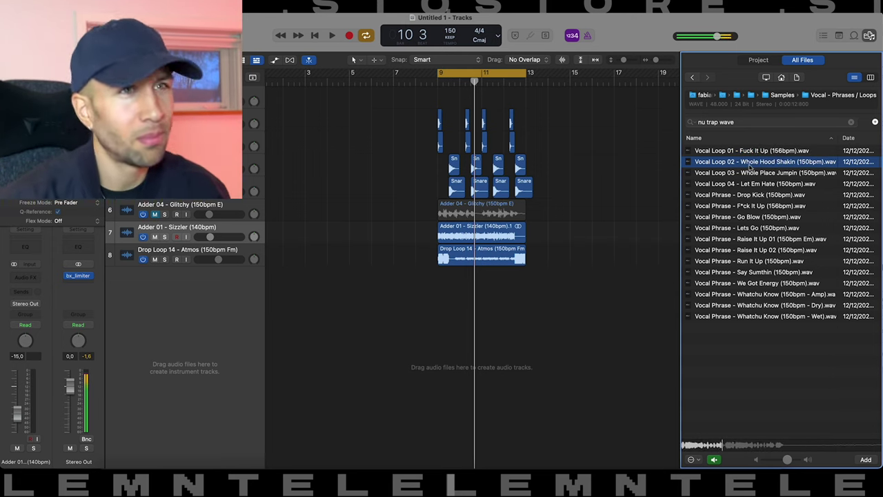
key(Down)
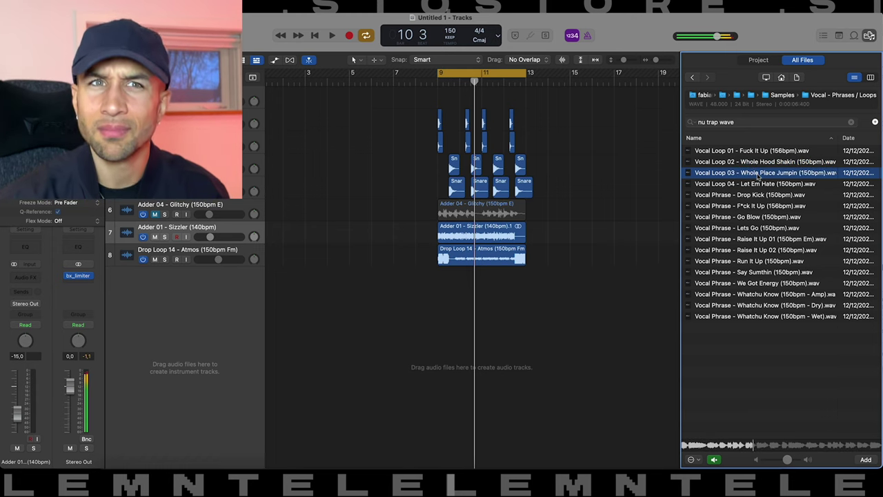
key(Down)
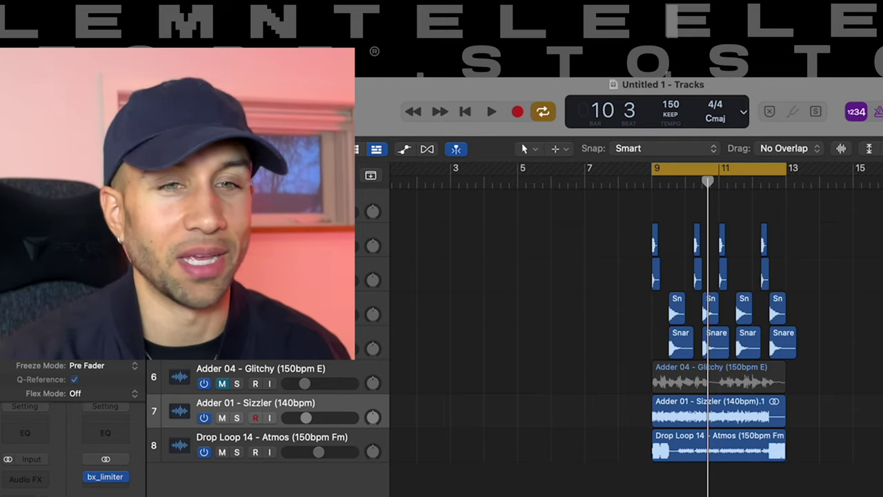
click(778, 273)
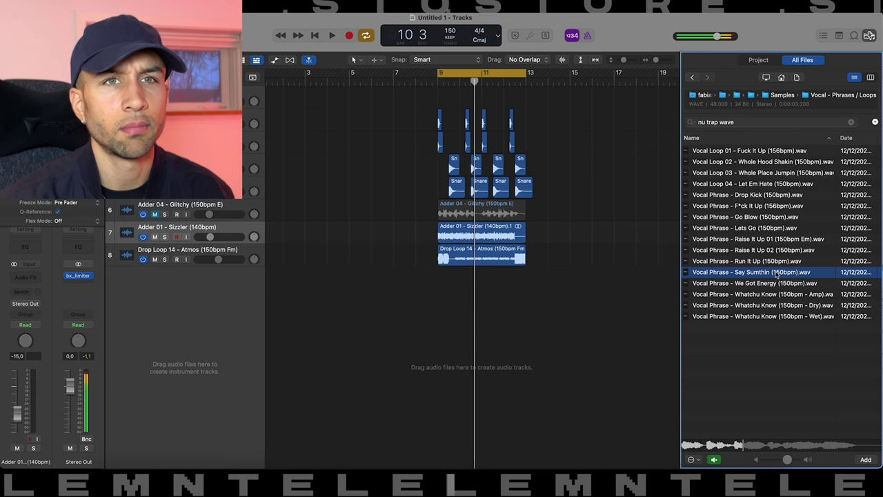
Add Say Sumthin as a new track near bar 8, play it, and set its volume to -1.4 dB.
drag(777, 273, 405, 276)
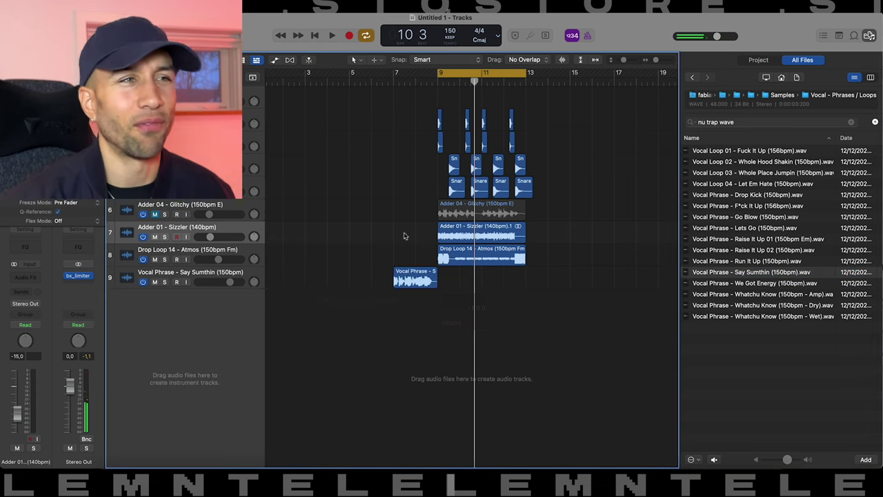
click(389, 93)
key(space)
click(229, 281)
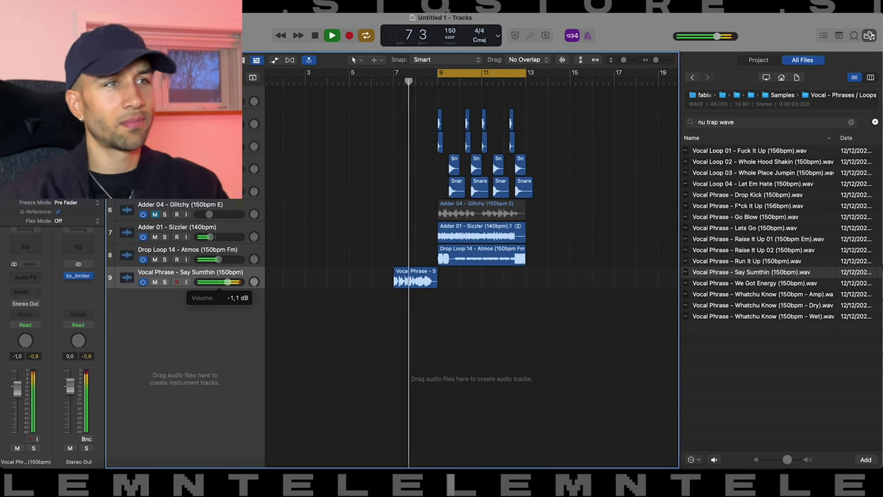
drag(228, 281, 230, 282)
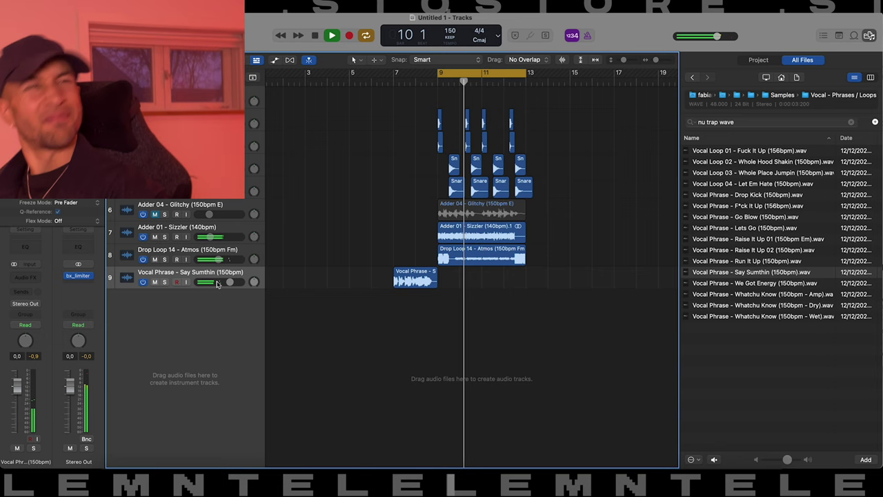
drag(217, 283, 215, 283)
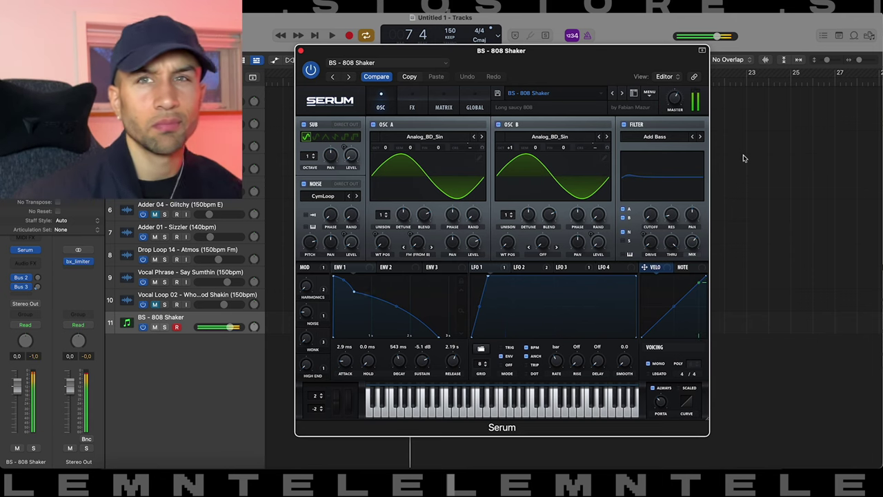
Step Serum through BS - 808 Squashed, 808 Wide, Busted and Crash to BS - Da Wub.
click(621, 94)
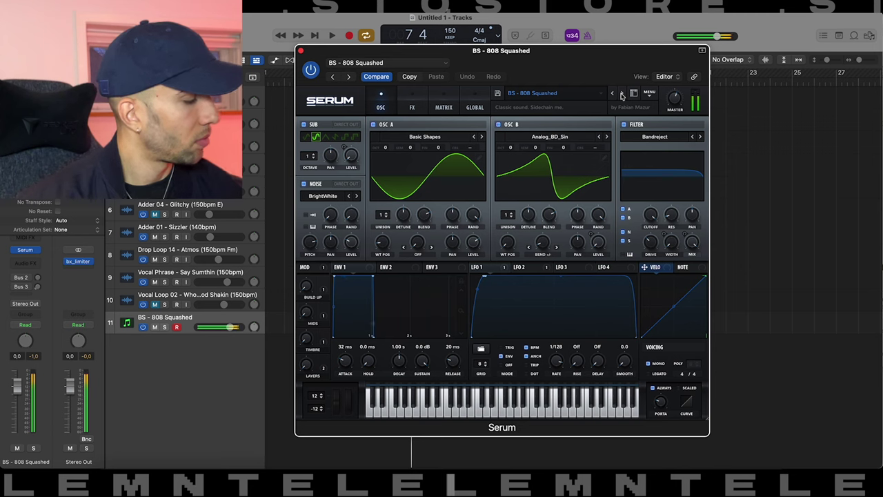
click(621, 94)
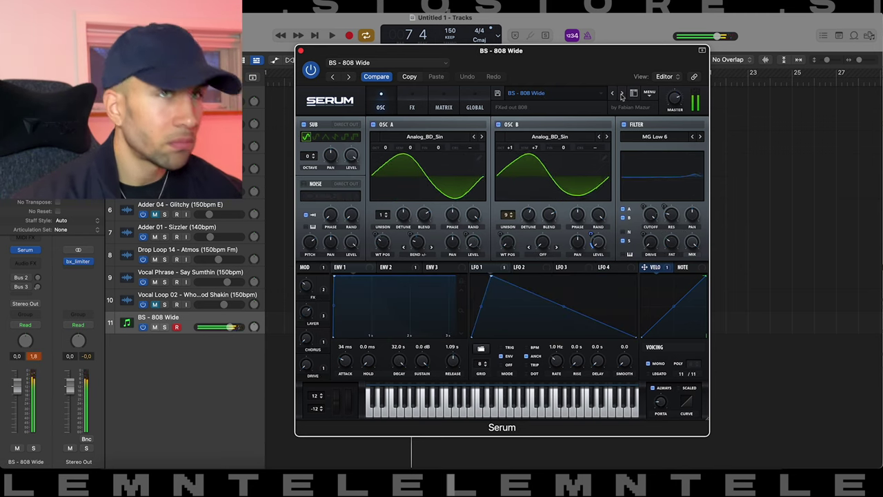
click(622, 94)
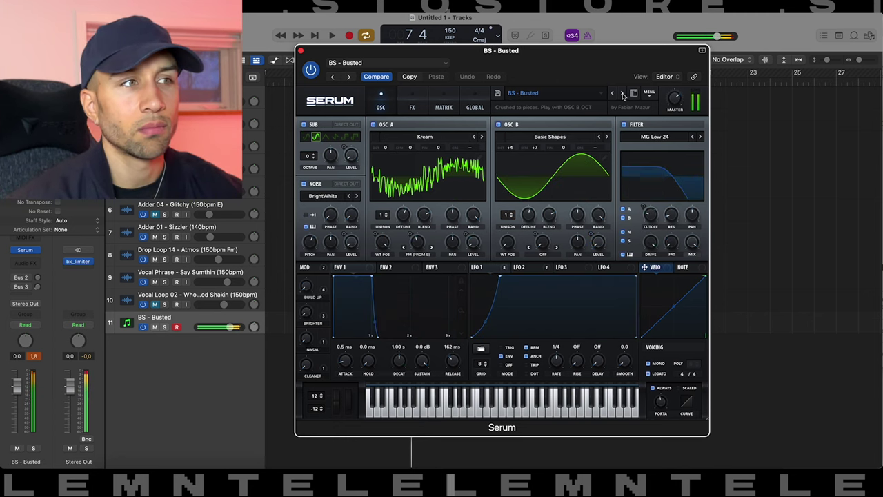
click(622, 95)
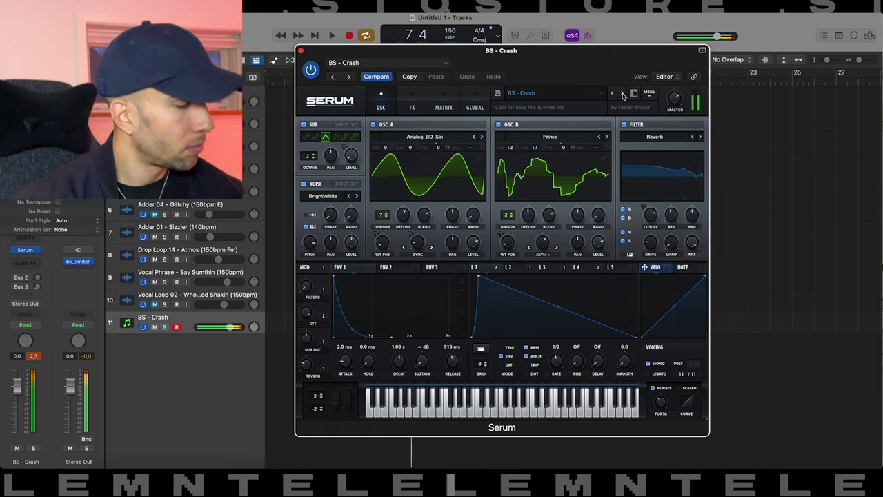
click(623, 94)
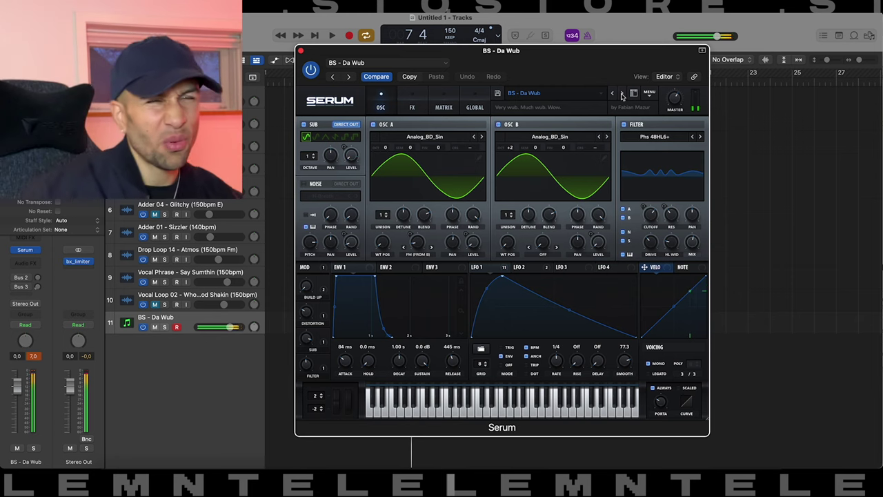
Step Serum from BS - Deeps through BS - Ring Mod and Stab Dis to BS - Valentino.
click(622, 95)
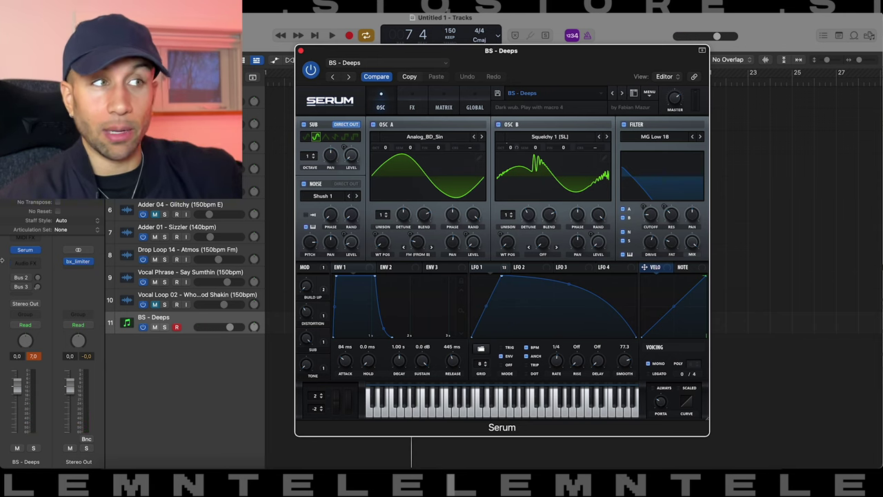
mouse_move(73, 266)
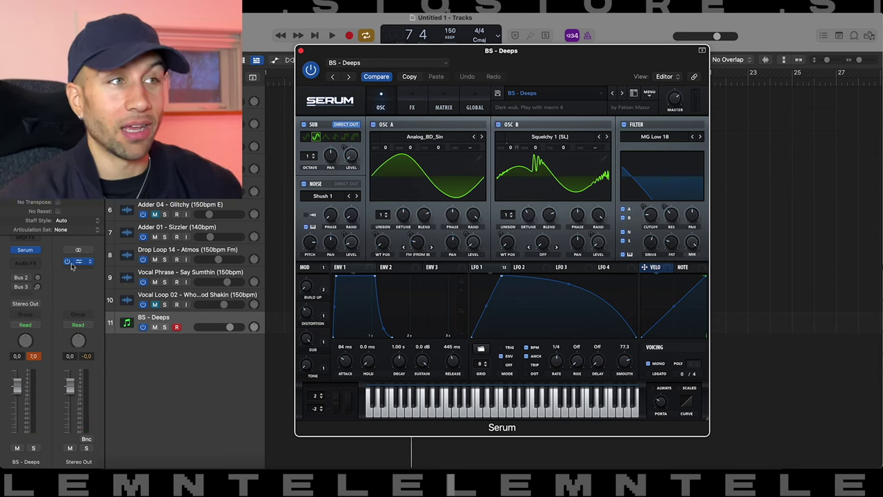
click(622, 94)
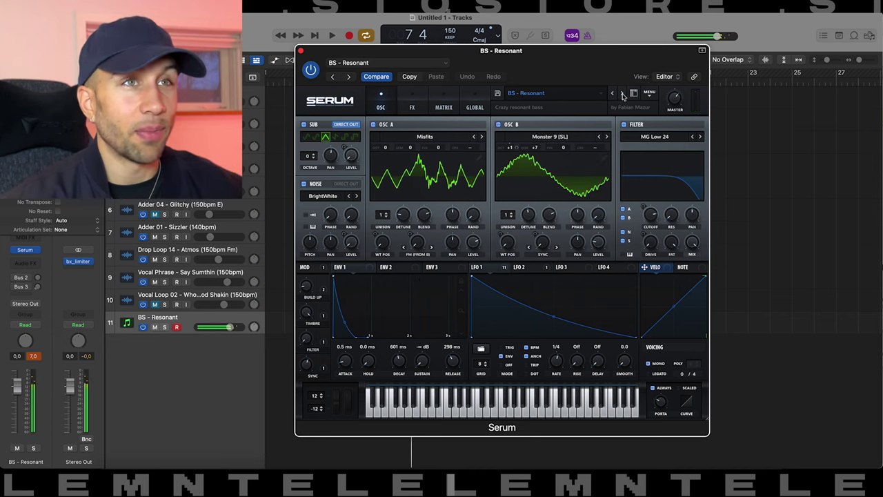
click(621, 94)
click(622, 94)
click(622, 94)
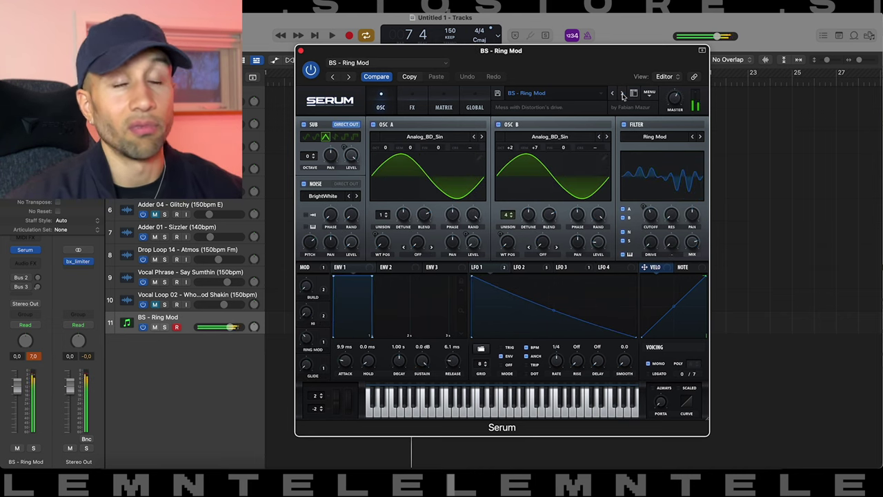
click(622, 94)
click(621, 94)
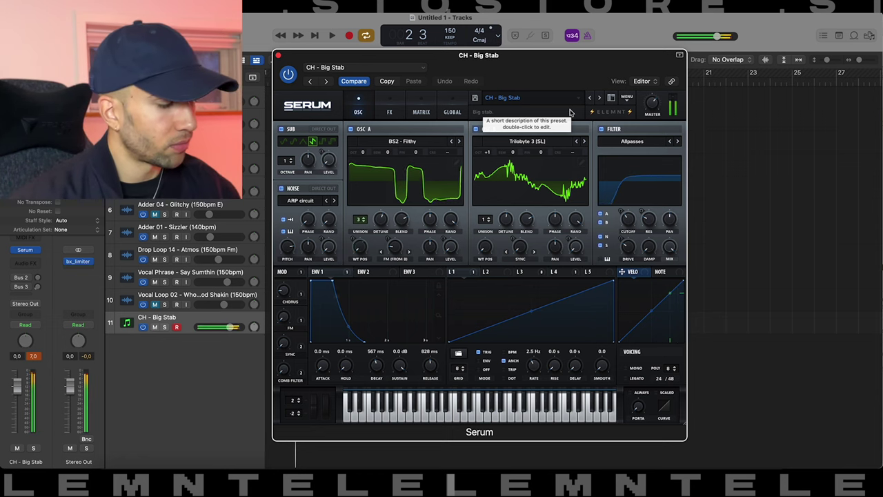
Audition FX presets from Background Hype through Crowd, Lazer, Wub Fill and Sweepy to LD - Acid.
click(598, 97)
click(599, 98)
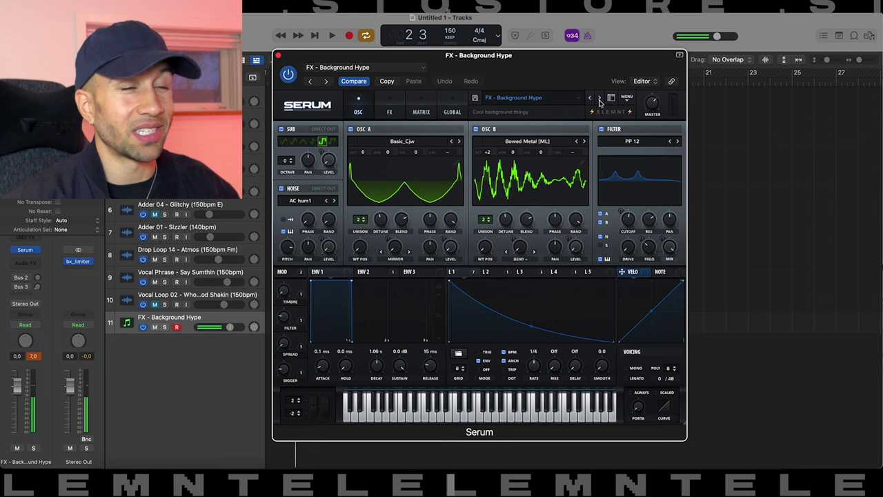
click(598, 100)
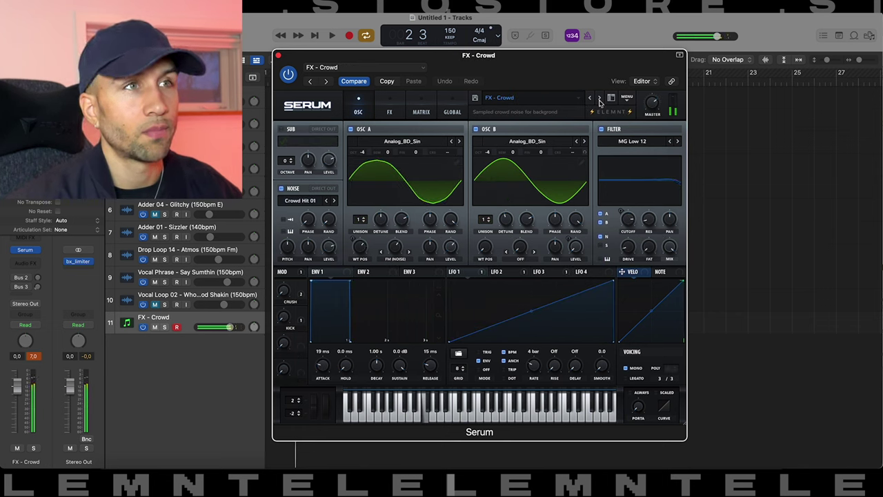
click(599, 99)
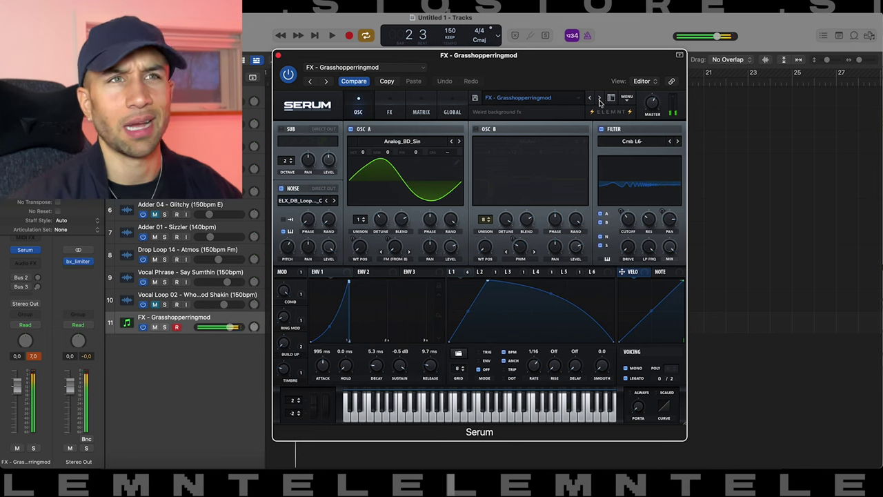
click(599, 100)
click(599, 99)
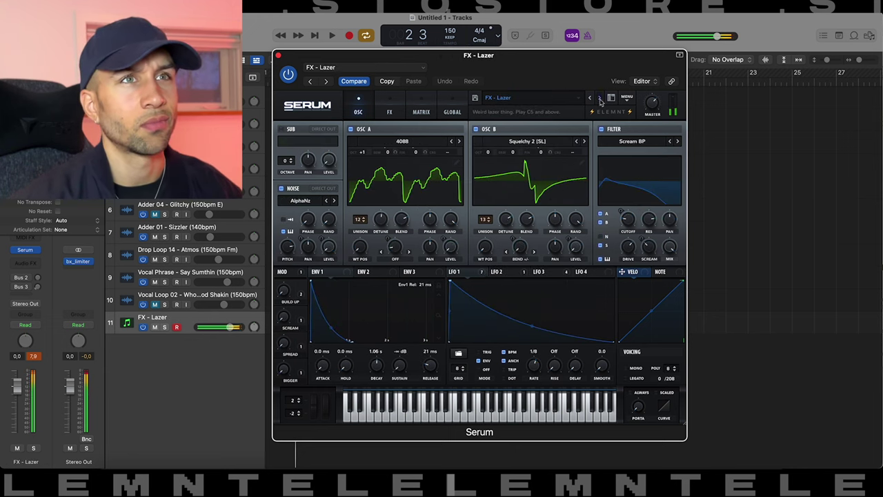
click(599, 99)
click(598, 99)
click(598, 99)
click(599, 99)
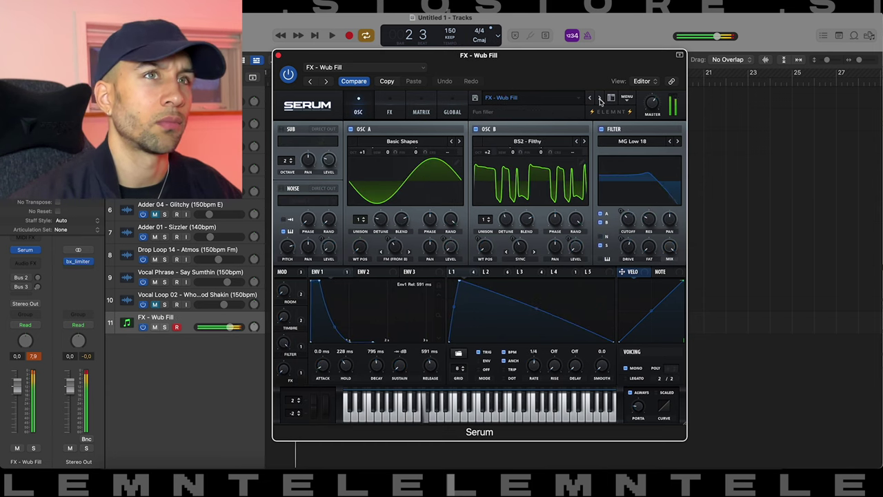
click(592, 99)
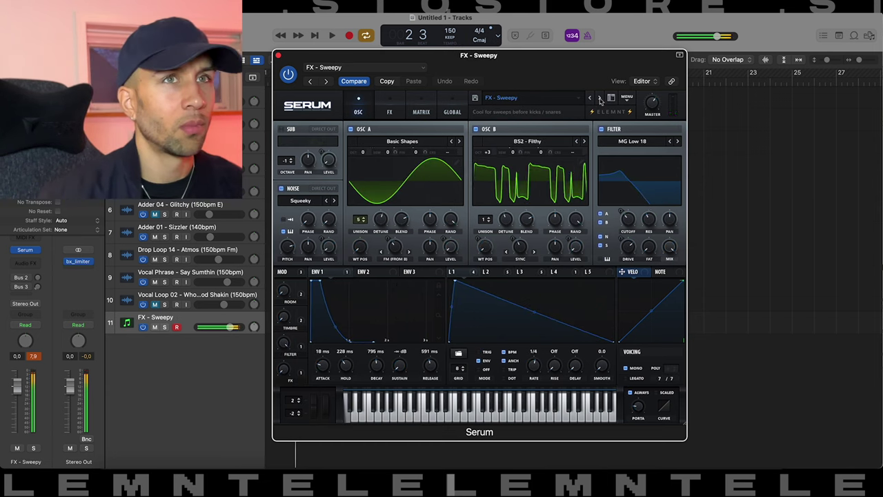
click(598, 99)
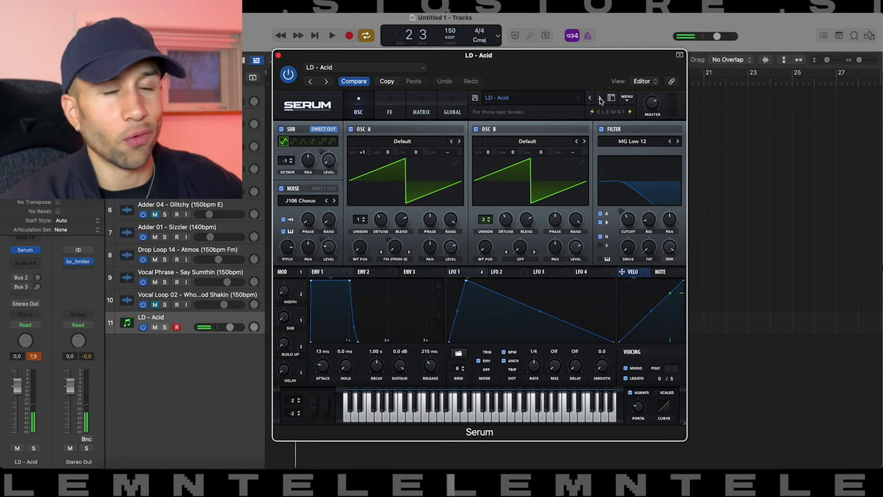
Step Serum through LD - Bouncelead, EDM, Filters On Filters and Hype Brass to LD - Iso 01.
click(598, 100)
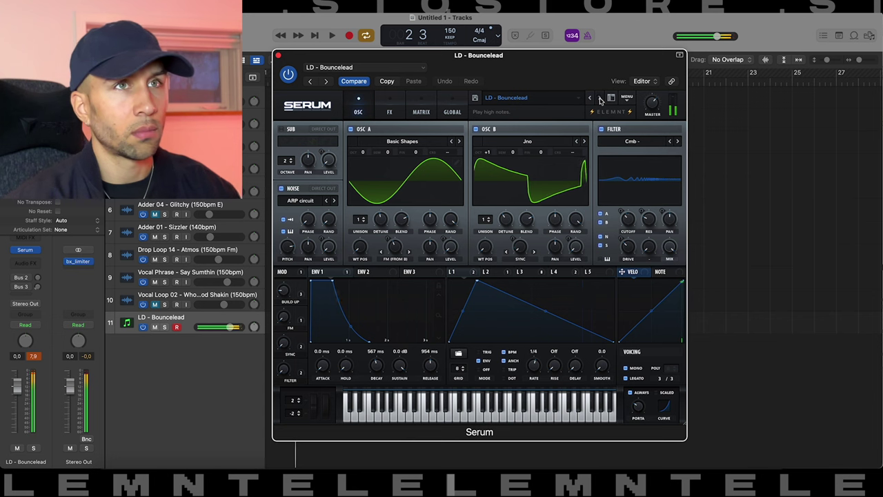
click(600, 100)
click(600, 100)
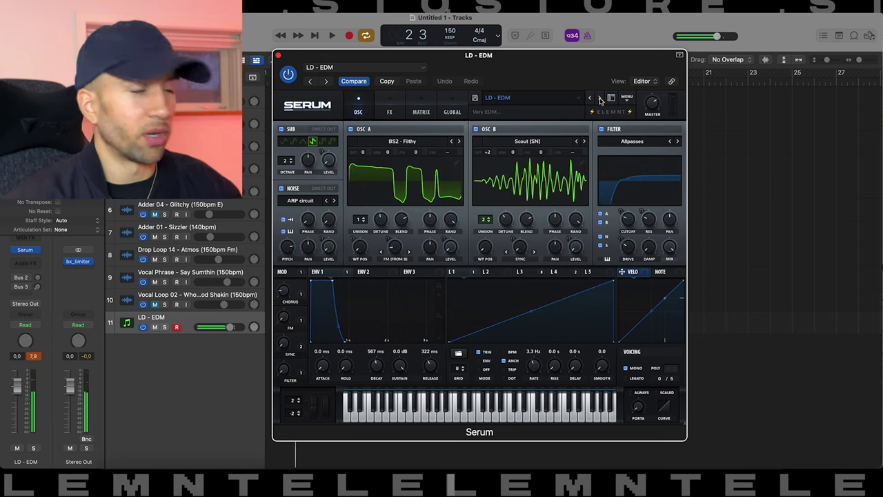
click(599, 99)
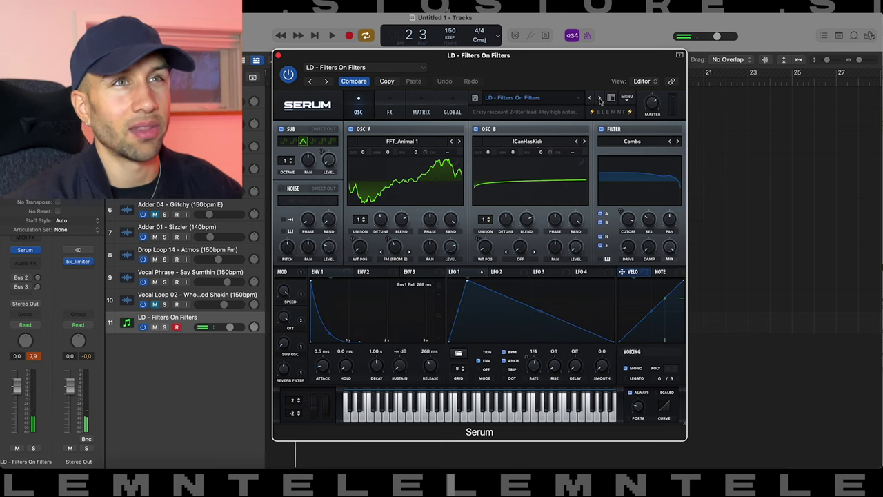
click(599, 100)
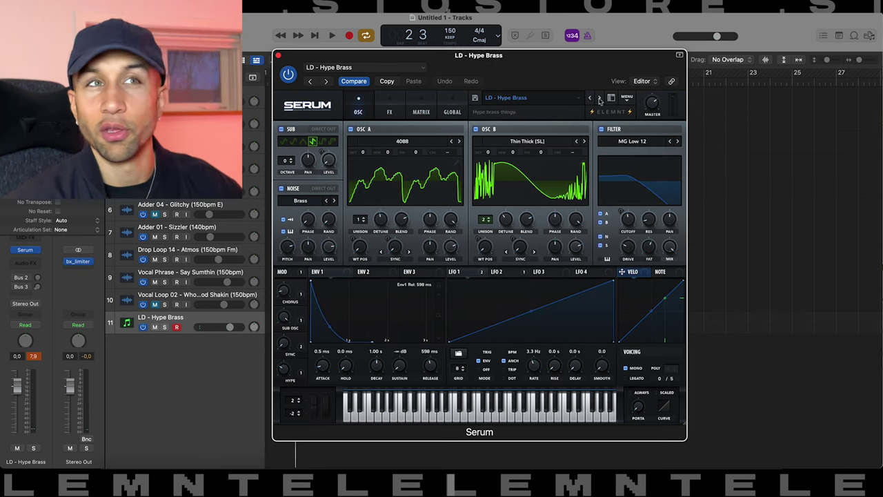
click(599, 100)
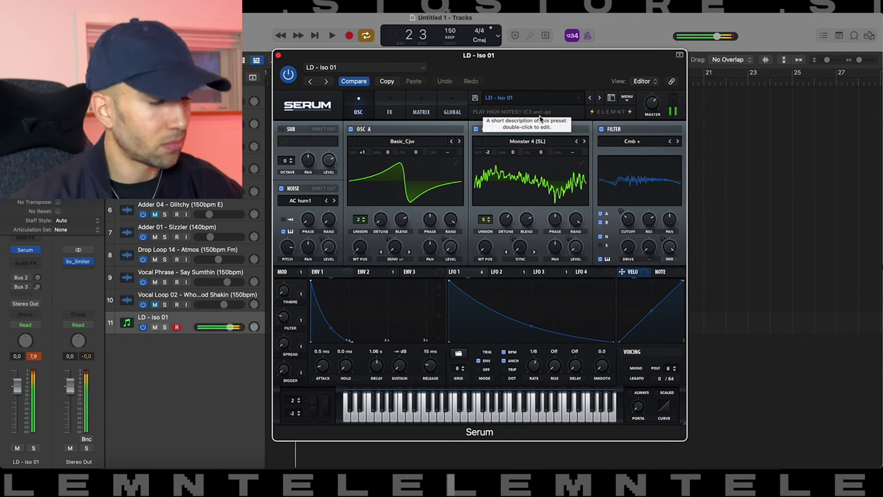
Audition LD - Iso 02 through Iso 06 during playback, finishing on LD - Iso 02.
click(599, 97)
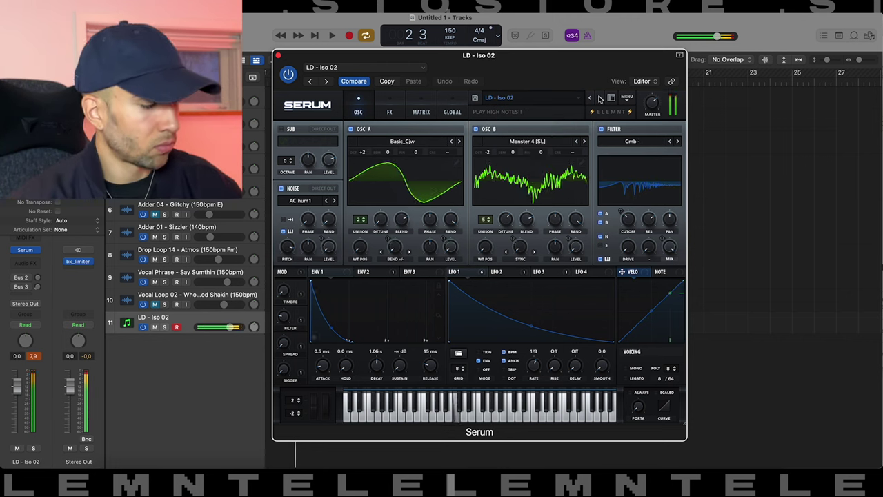
click(599, 97)
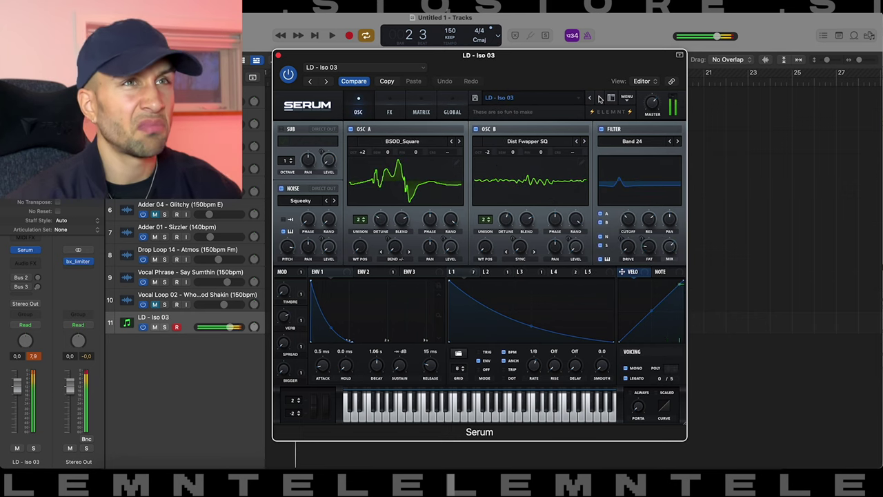
click(599, 97)
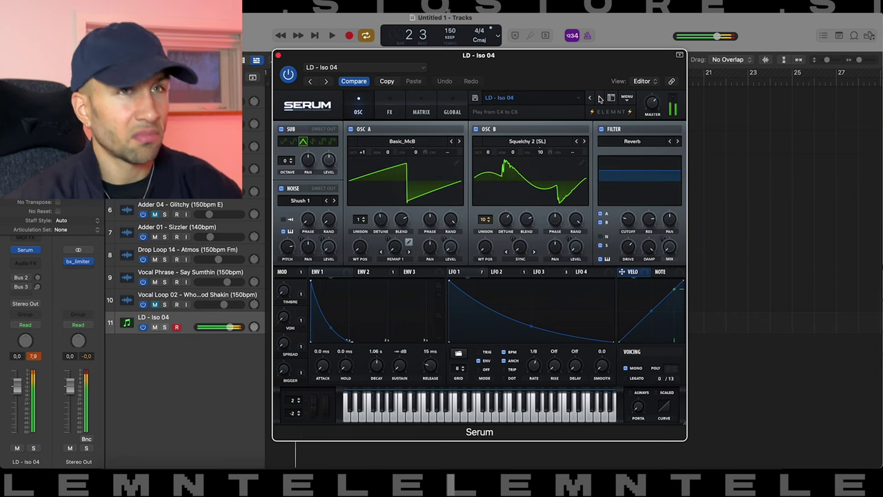
click(599, 97)
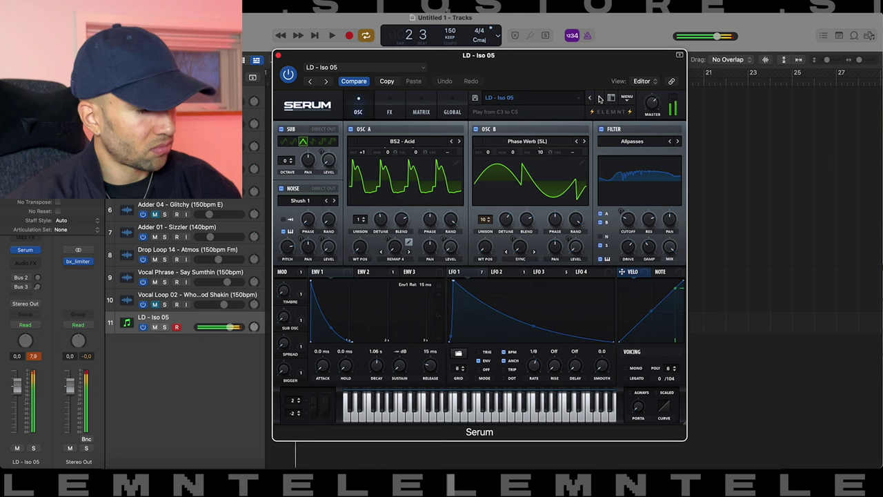
click(599, 97)
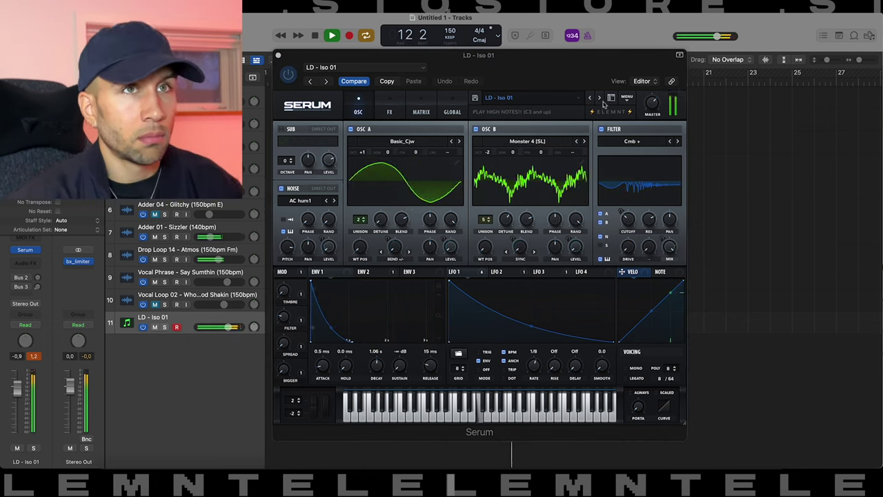
click(599, 99)
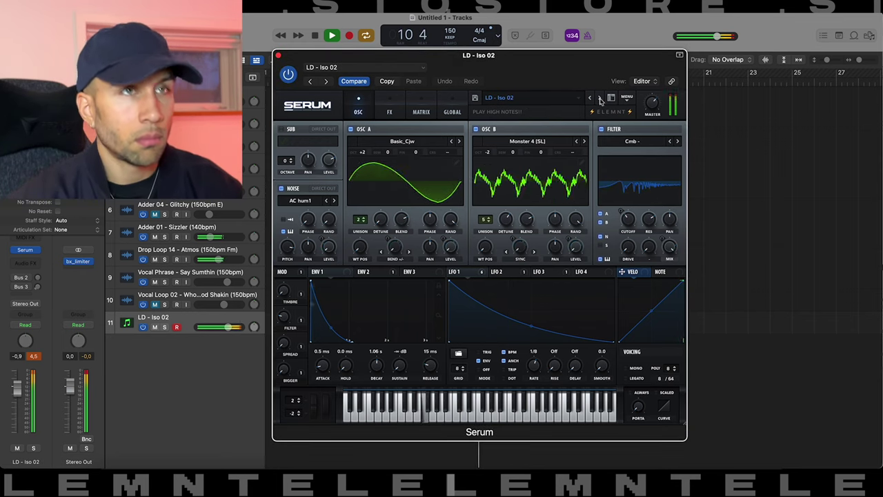
Step Serum through LD - Pitchfog, Reverb Filter, Ridiculous, Short Lazer and Supah to PL - Energy.
click(600, 99)
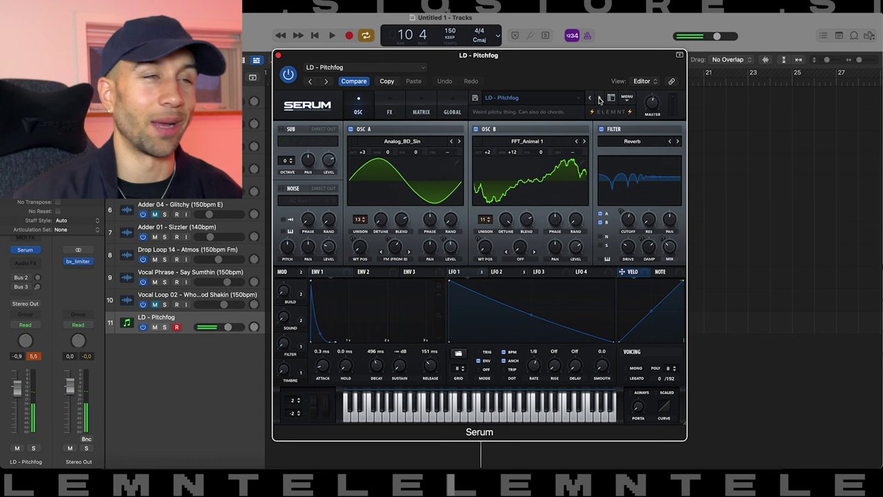
click(599, 99)
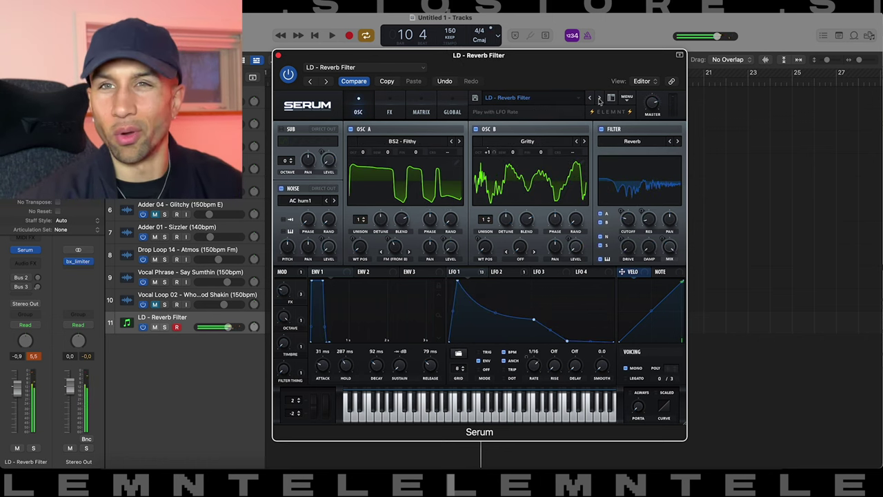
click(599, 98)
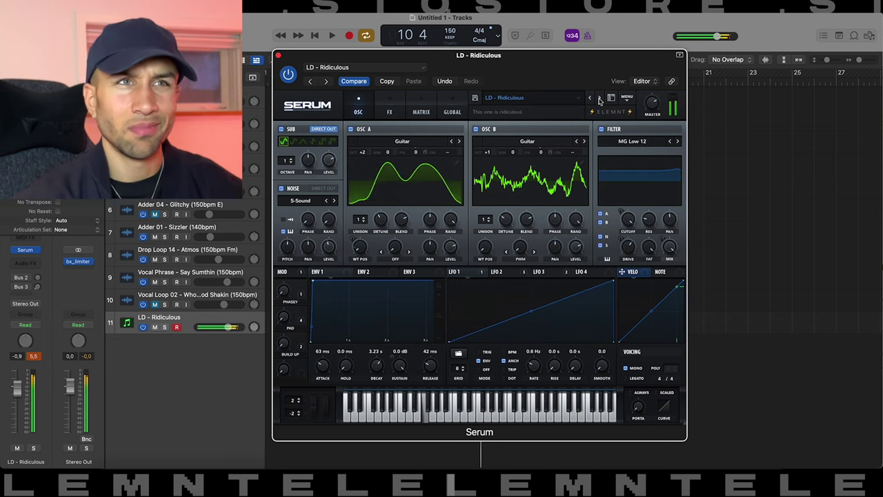
click(599, 99)
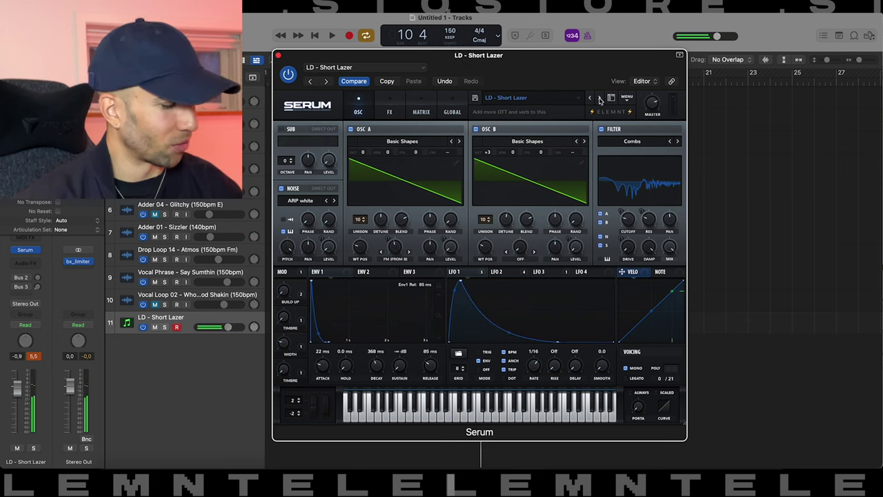
click(599, 99)
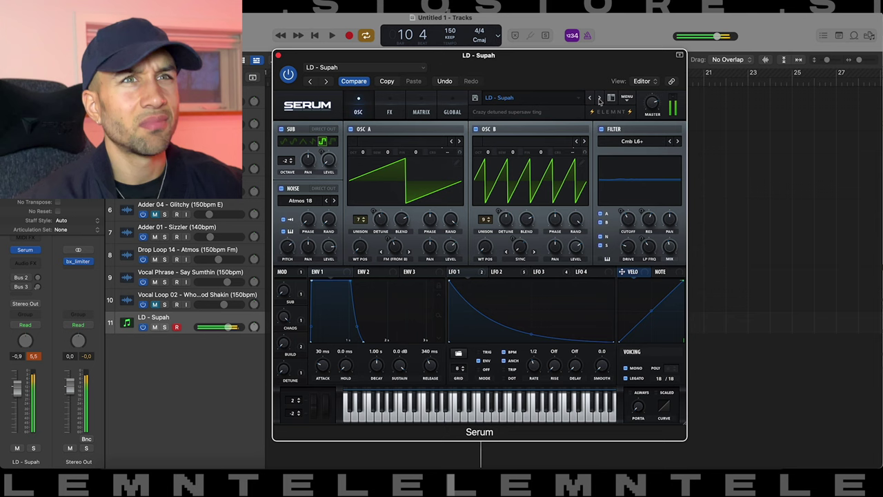
click(599, 99)
Advance Serum from PL - Stadium to the PL - Trap EDM pluck preset.
click(599, 99)
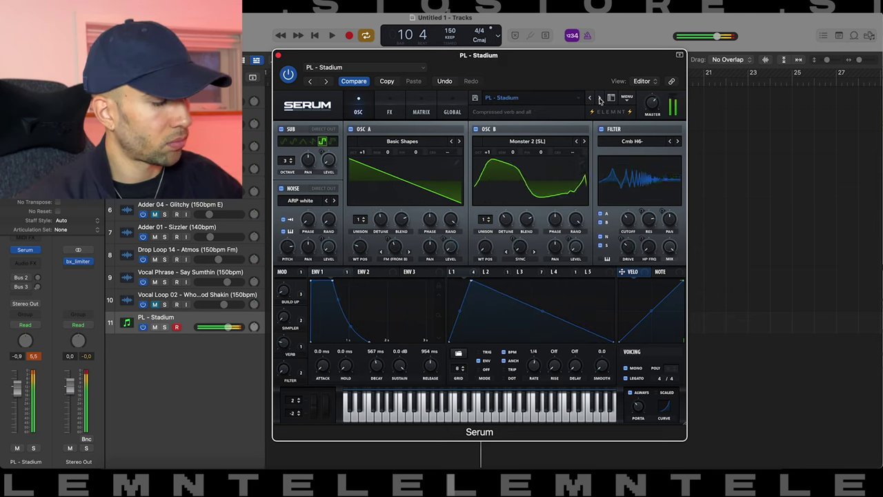
click(600, 99)
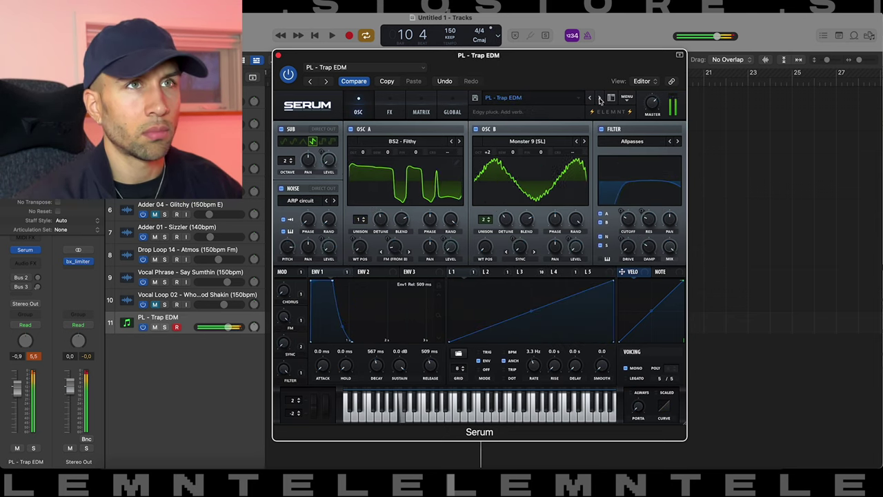